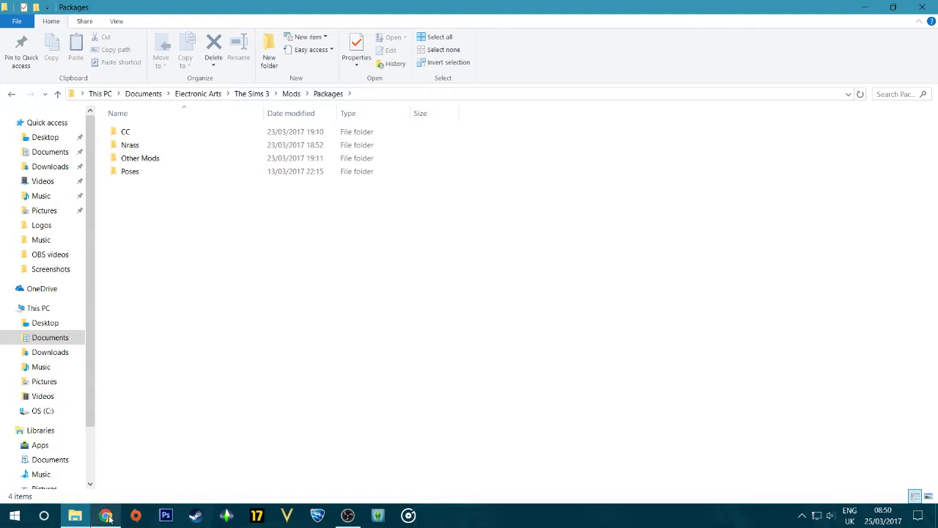
Check the package files in the CC folder, return to Packages, and close File Explorer.
mouse_move(107, 516)
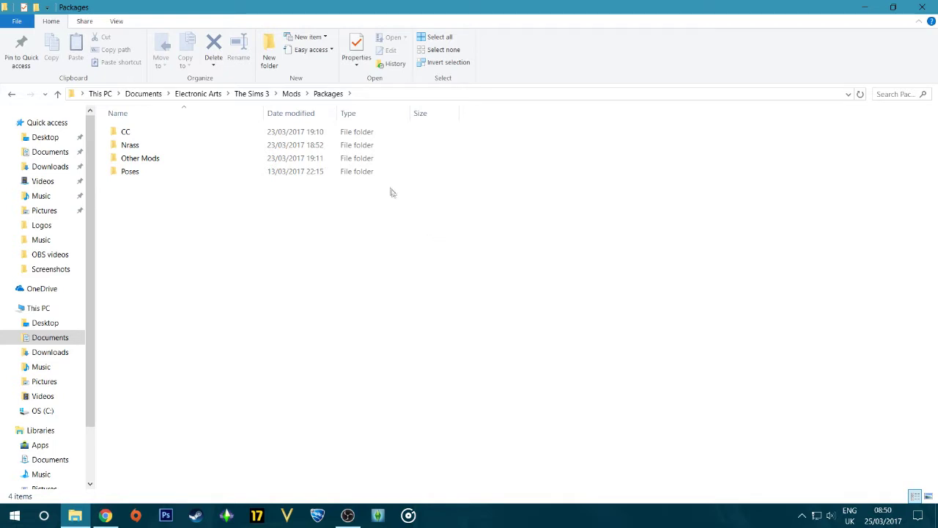
left_click(344, 132)
double_click(345, 132)
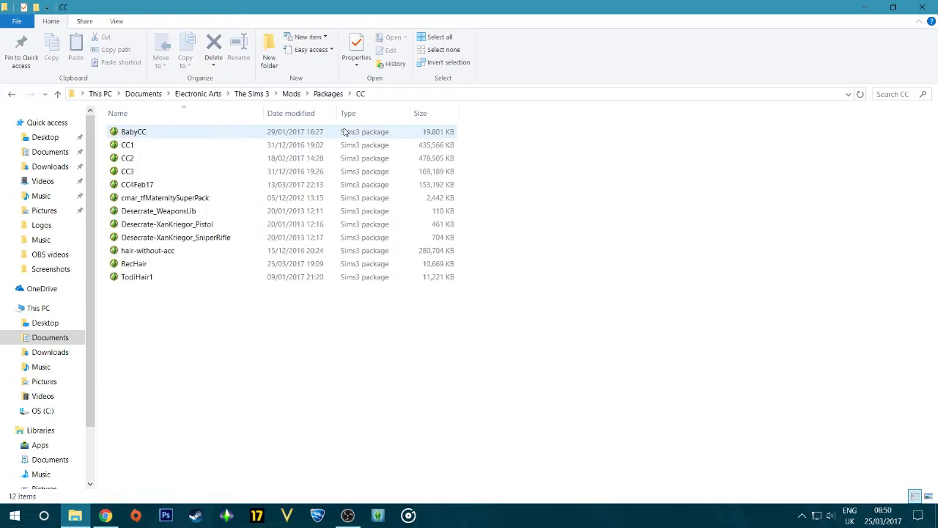
left_click(15, 101)
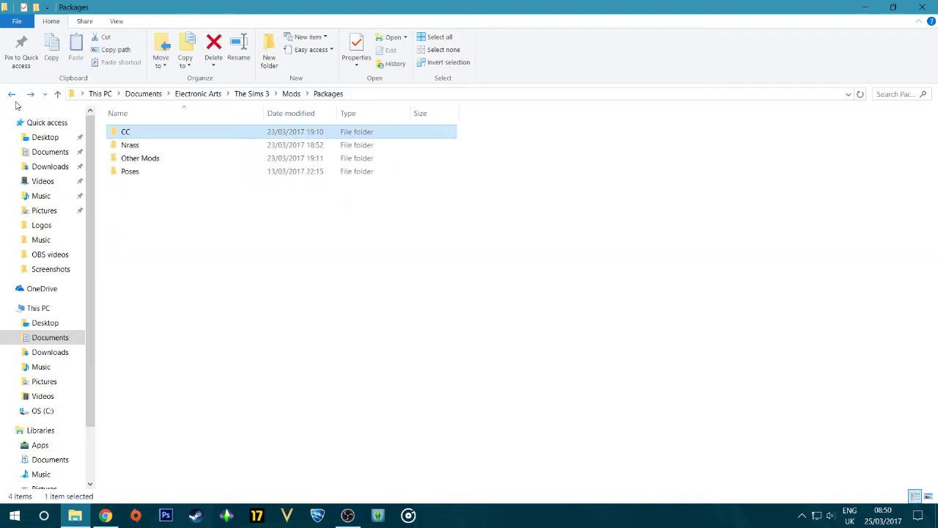
left_click(196, 278)
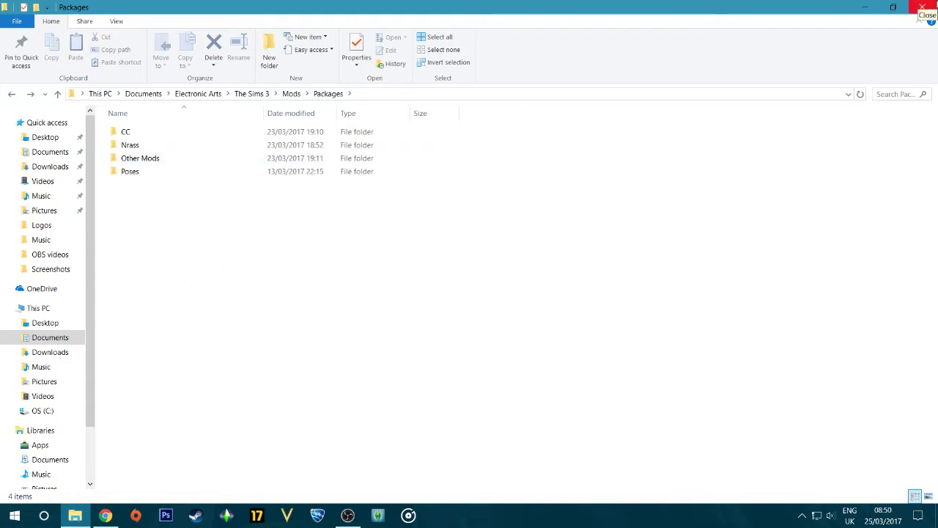
left_click(922, 7)
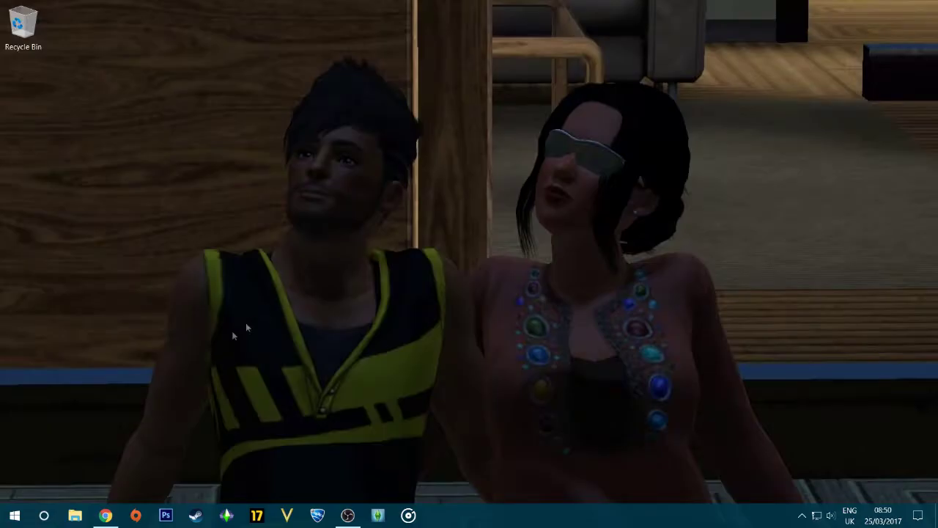
Bring the Chrome window showing the RARLAB WinRAR 5.40 download page to the front.
left_click(107, 517)
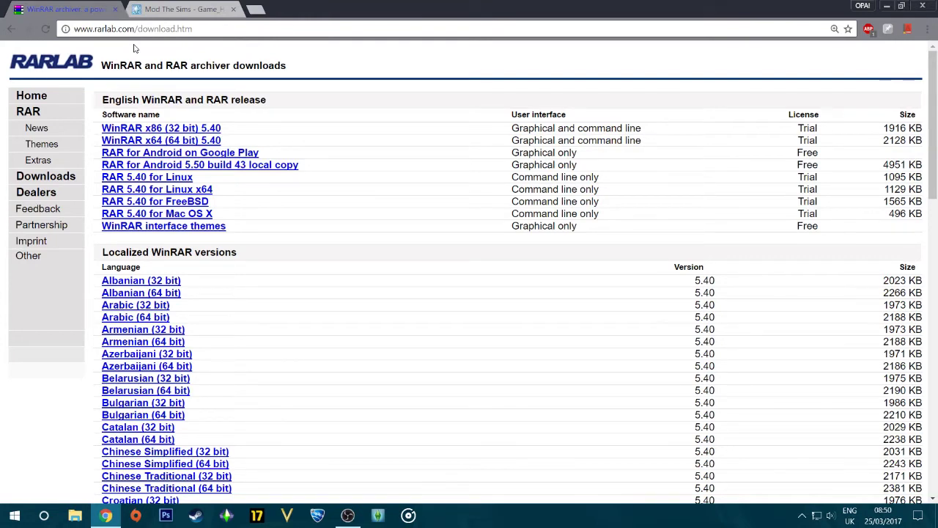
Switch to the Mod The Sims package installation guide and scroll to step 2.
left_click(178, 5)
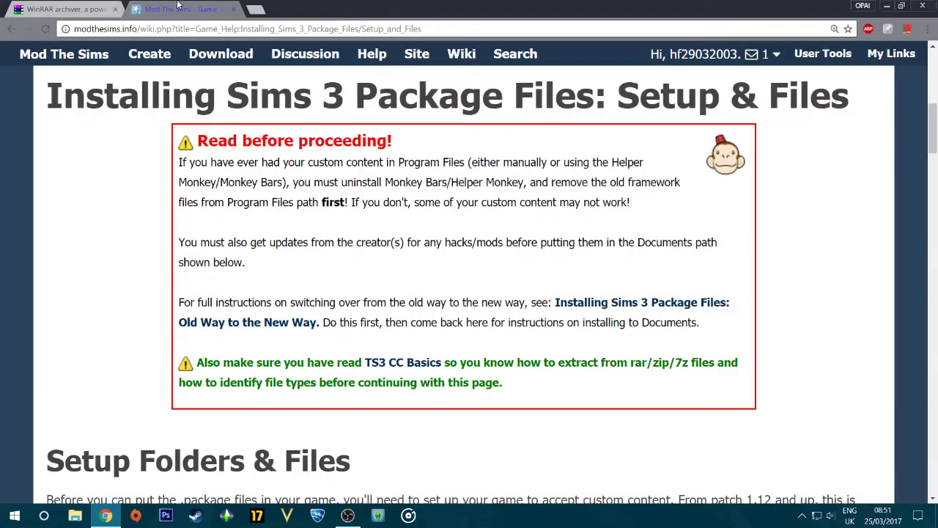
scroll(128, 135, "up", 3)
scroll(128, 136, "up", 3)
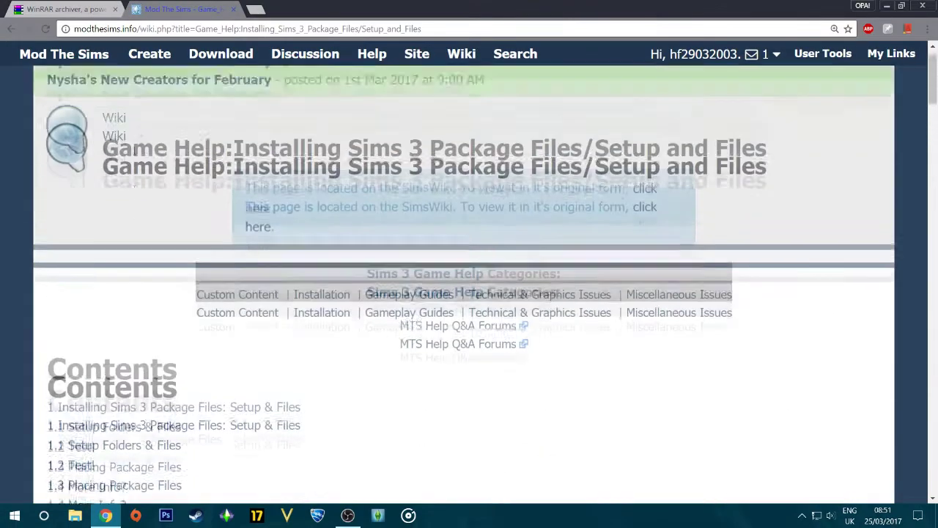
scroll(104, 230, "down", 3)
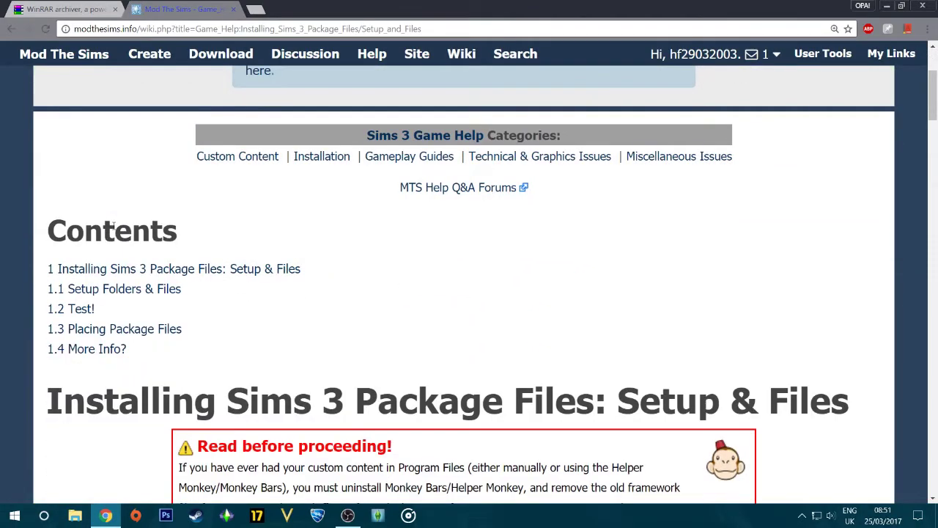
scroll(113, 226, "down", 2)
scroll(114, 226, "up", 3)
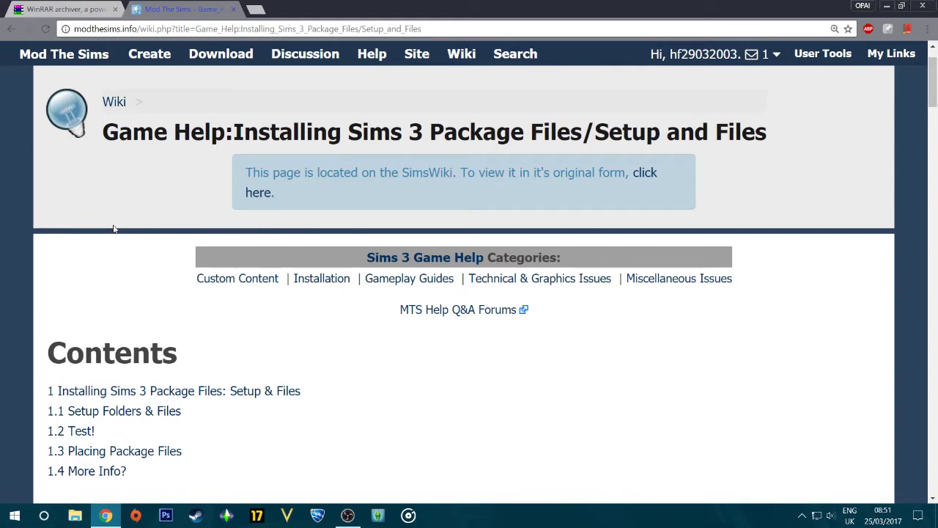
scroll(114, 229, "up", 1)
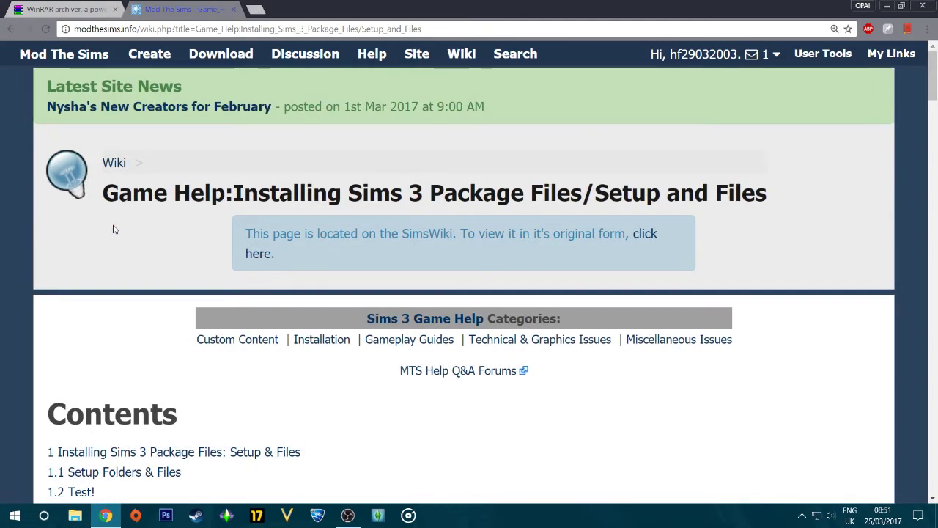
scroll(114, 230, "down", 6)
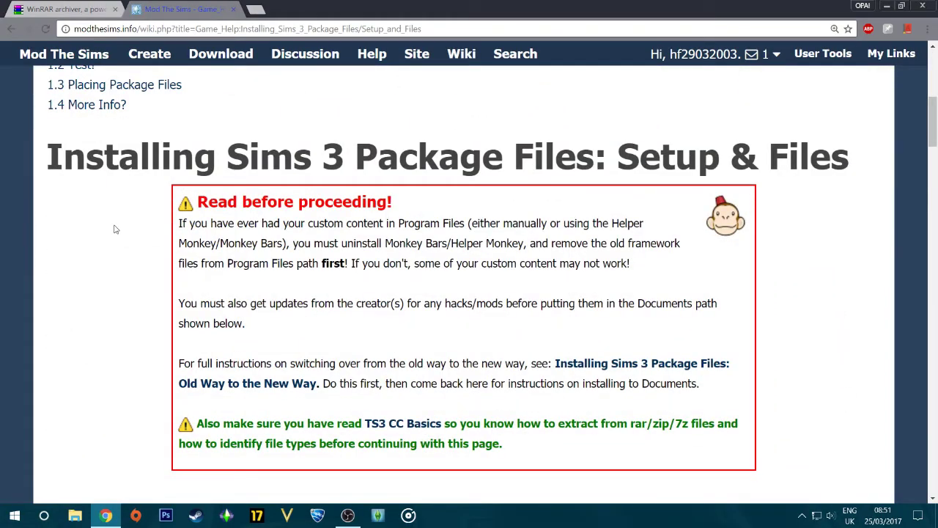
scroll(114, 230, "down", 2)
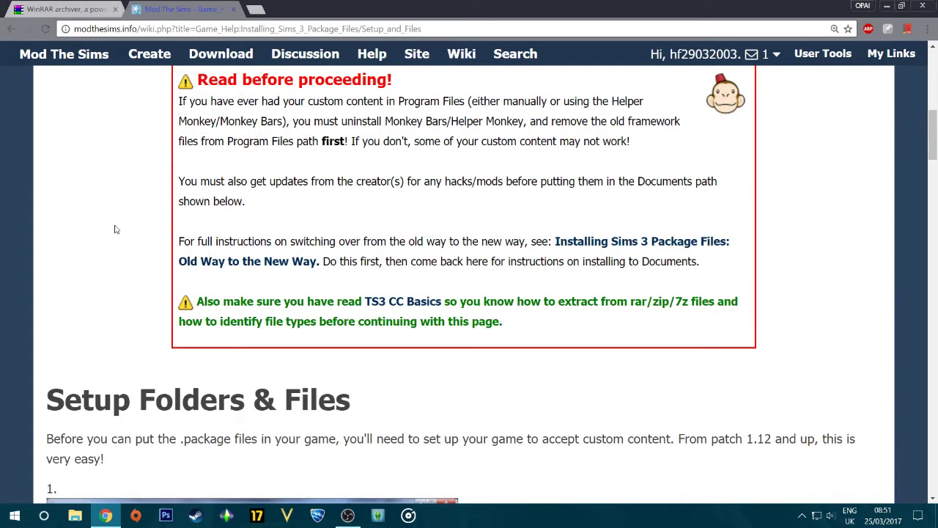
scroll(113, 229, "up", 6)
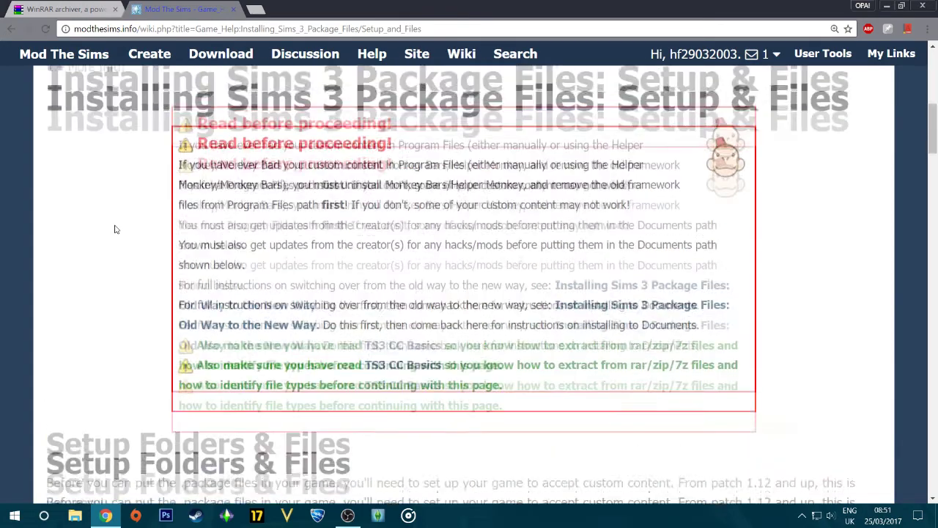
scroll(113, 229, "down", 10)
scroll(113, 229, "down", 15)
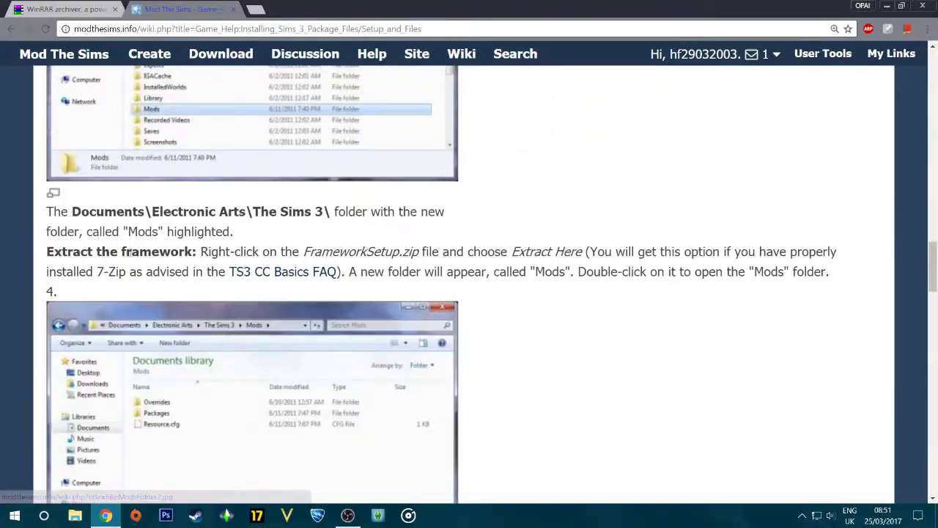
scroll(251, 246, "down", 20)
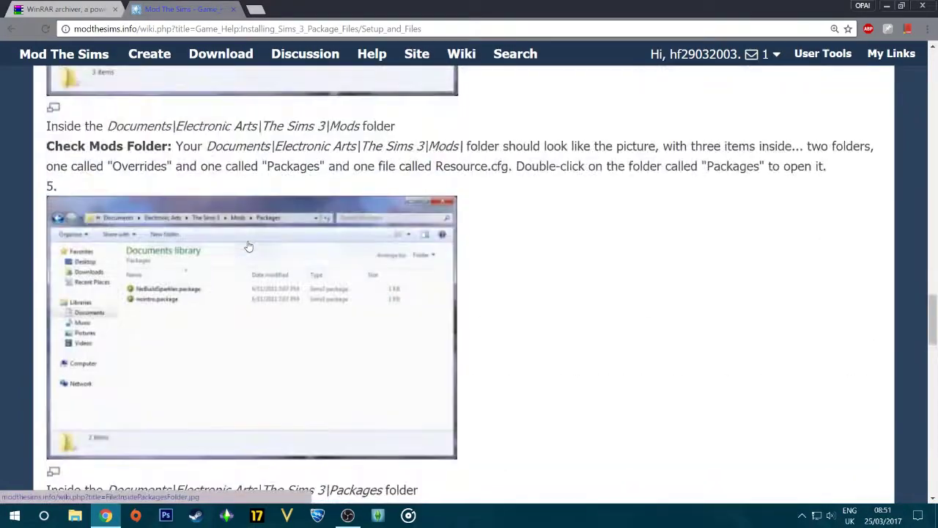
scroll(247, 245, "down", 5)
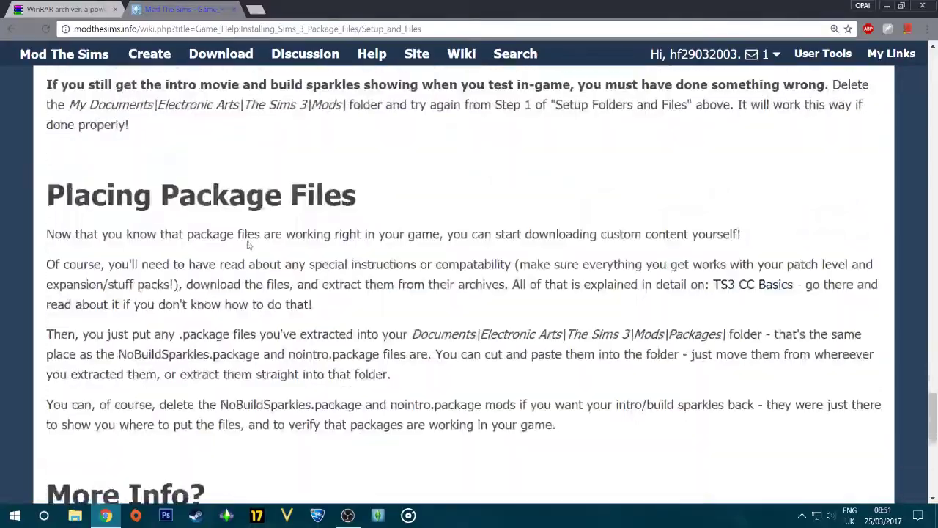
scroll(248, 248, "down", 4)
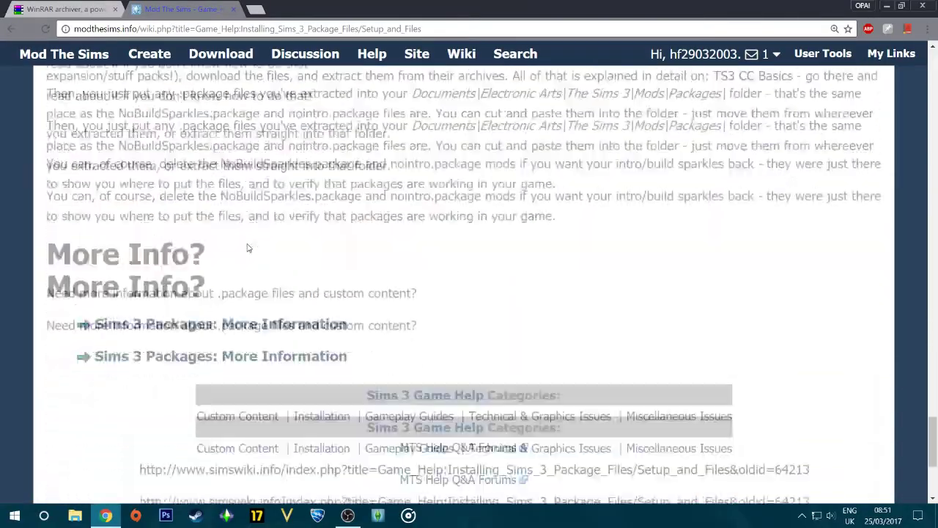
scroll(342, 183, "up", 2)
scroll(342, 183, "up", 15)
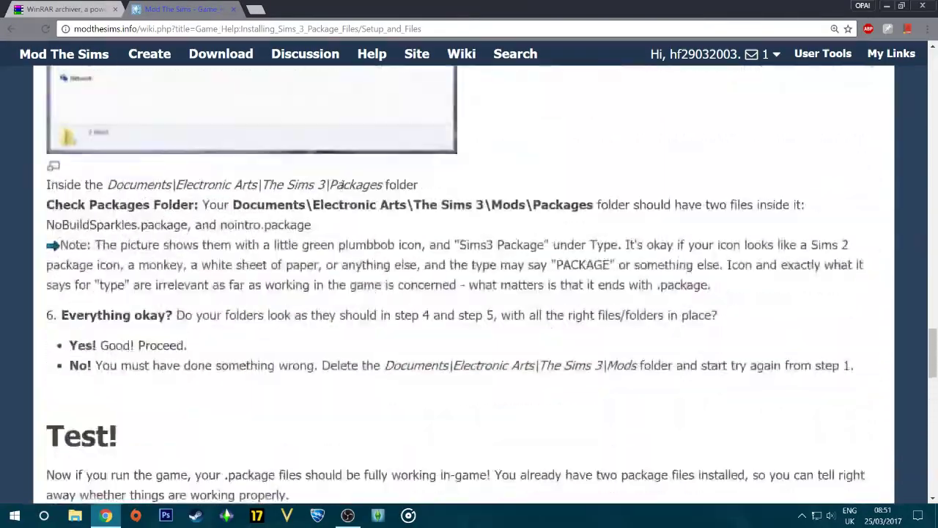
scroll(341, 191, "up", 15)
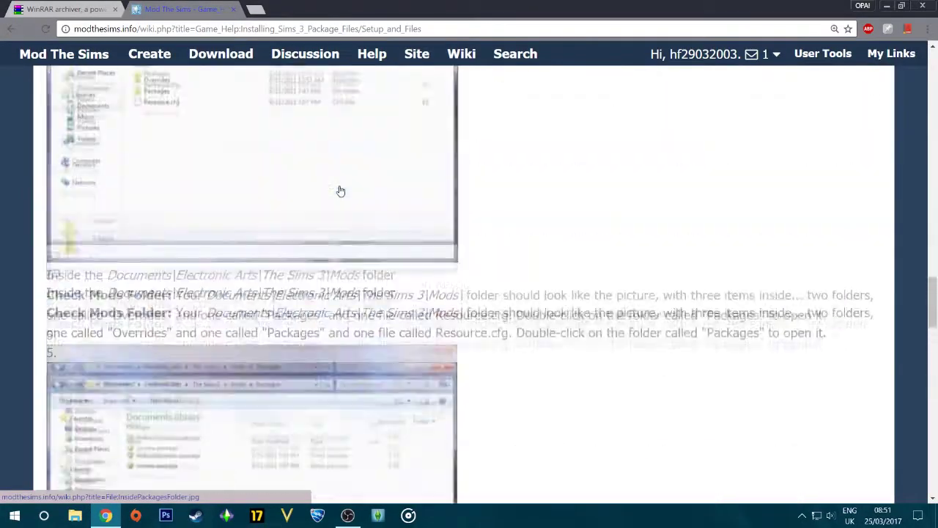
scroll(341, 191, "up", 15)
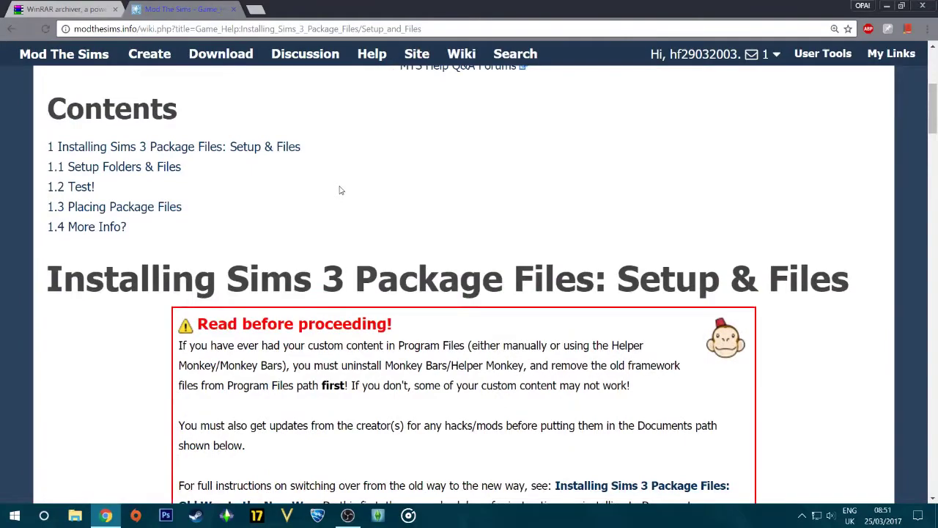
scroll(337, 192, "down", 10)
scroll(299, 288, "down", 4)
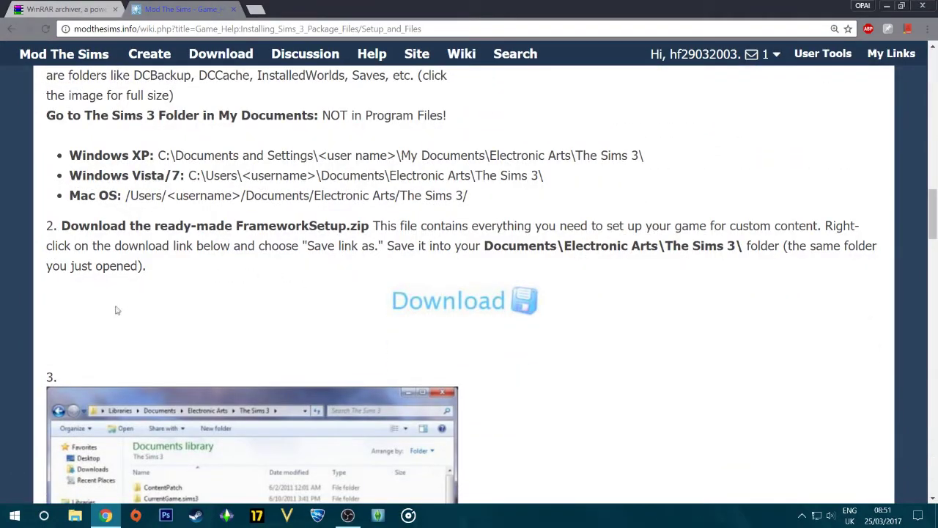
scroll(115, 310, "up", 15)
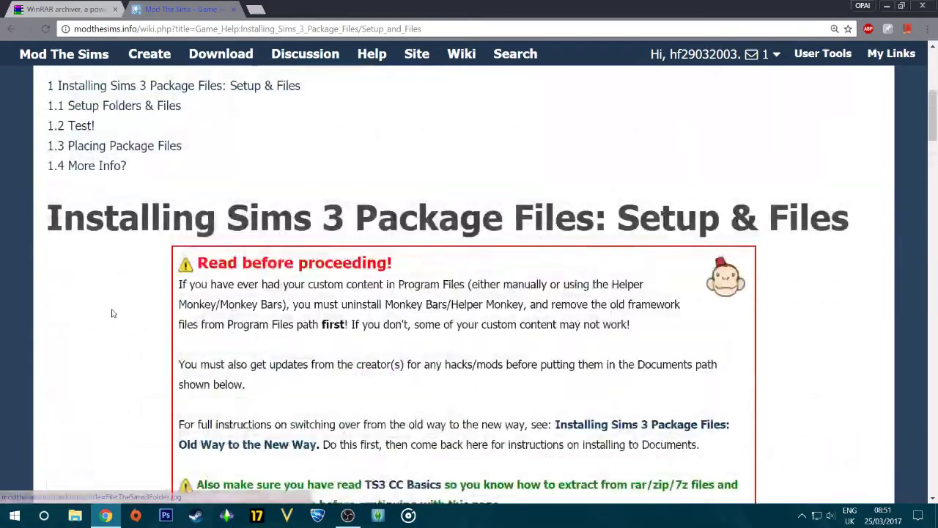
scroll(114, 314, "down", 3)
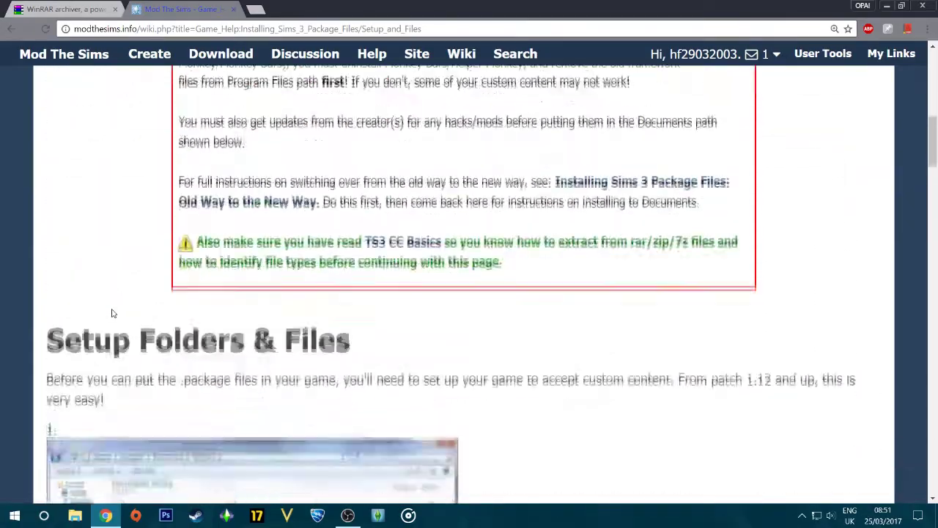
scroll(112, 313, "down", 9)
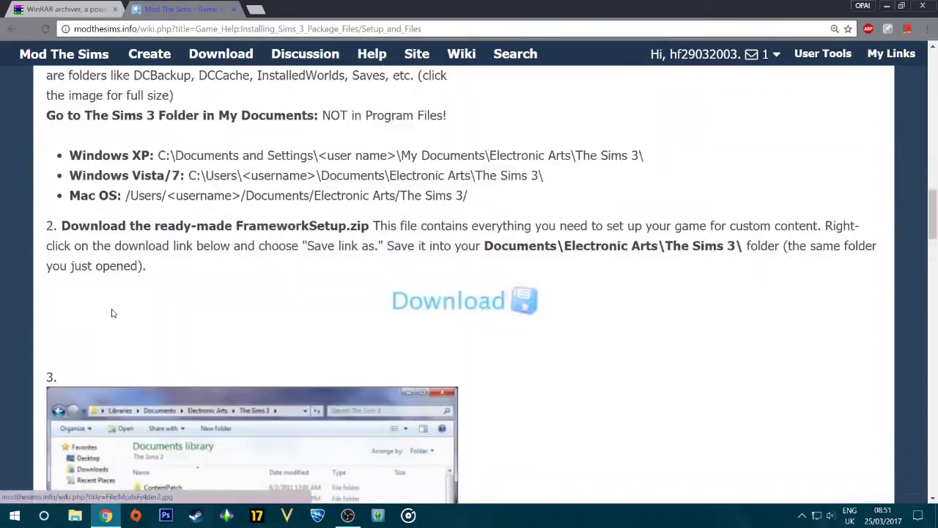
Download FrameworkSetup.zip from the guide and open File Explorer at Quick access.
left_click(502, 306)
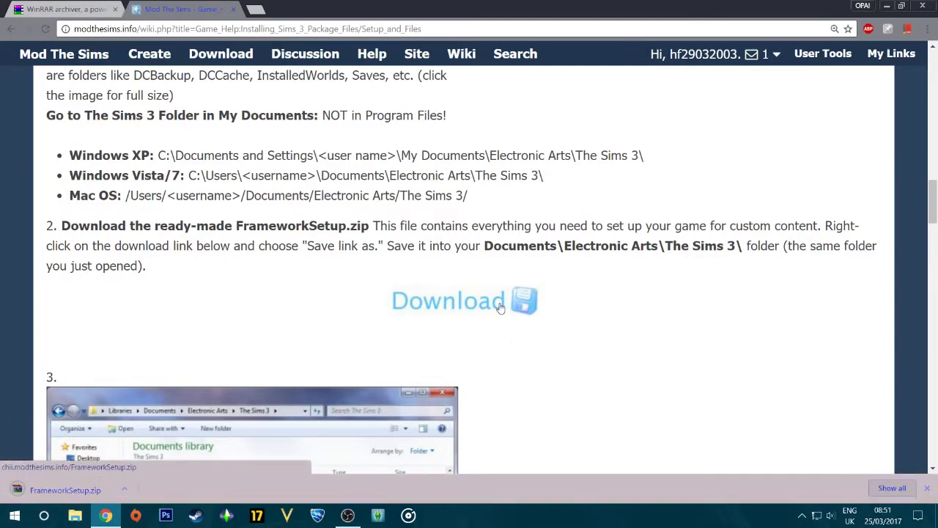
scroll(293, 188, "up", 5)
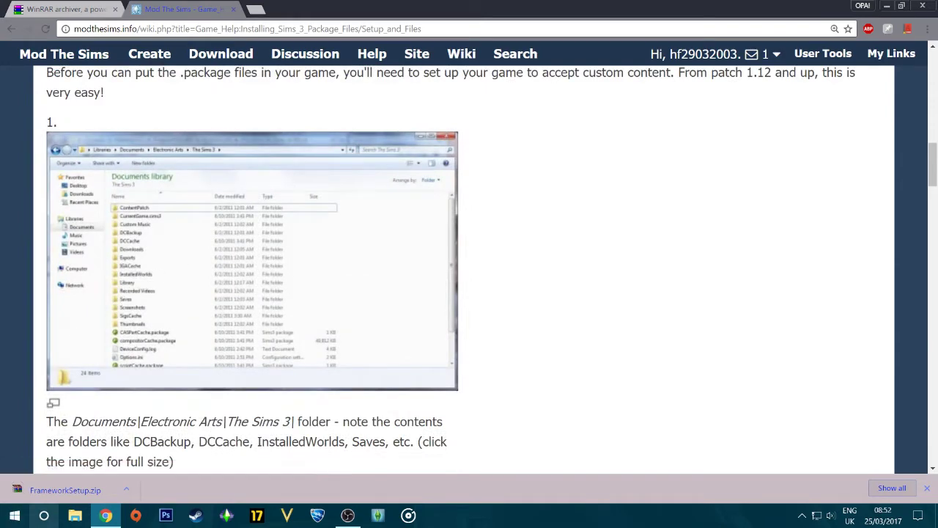
left_click(75, 516)
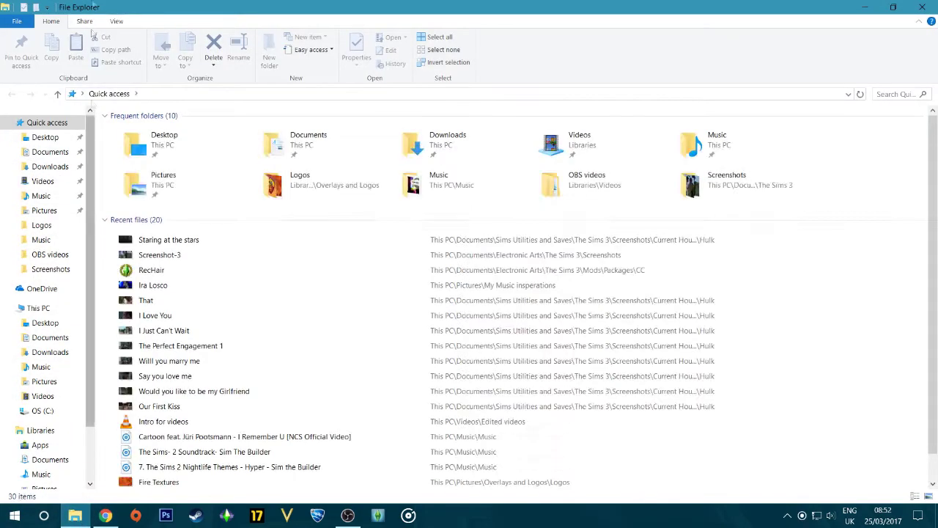
Extract FrameworkSetup.zip into Downloads without replacing existing files, then delete the zip.
left_click(66, 167)
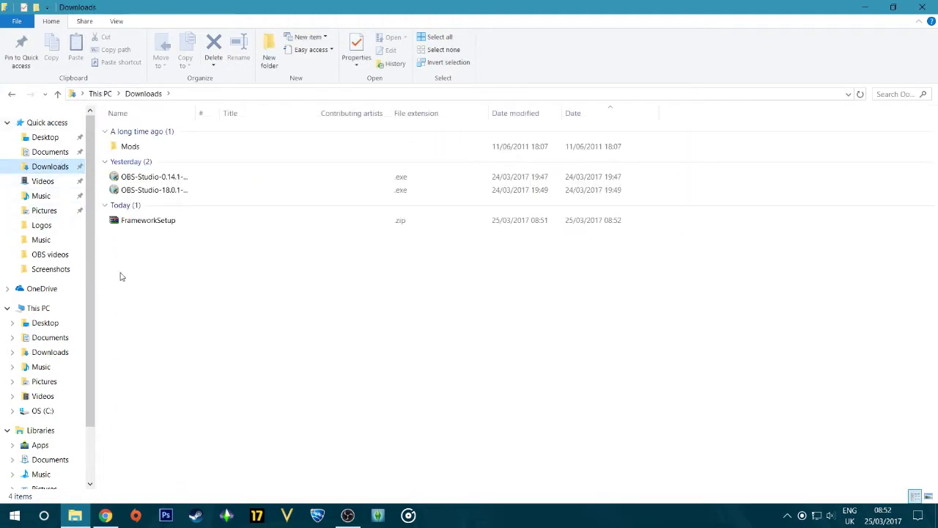
right_click(182, 226)
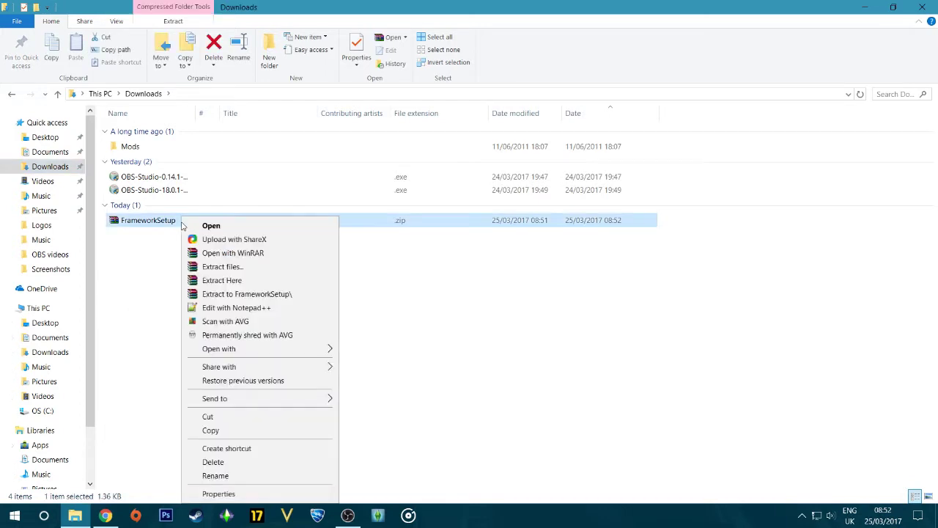
left_click(221, 267)
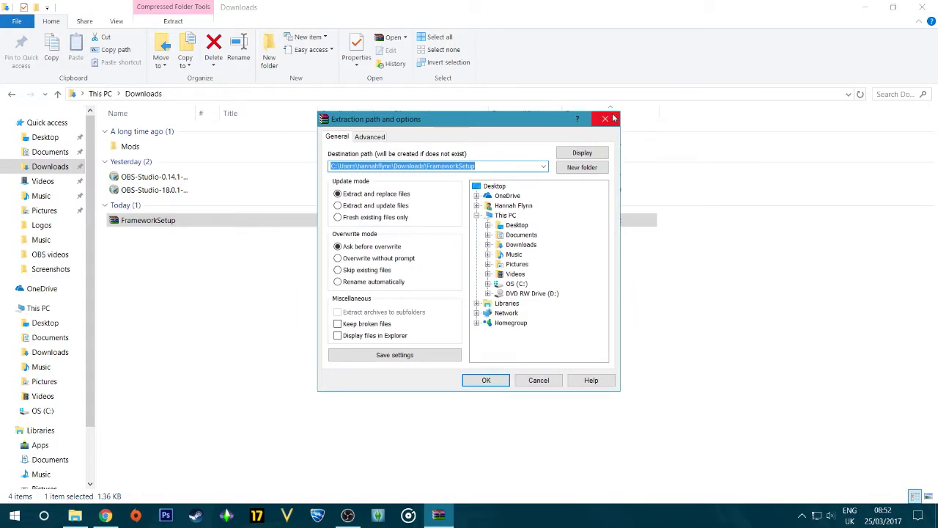
left_click(614, 119)
right_click(330, 223)
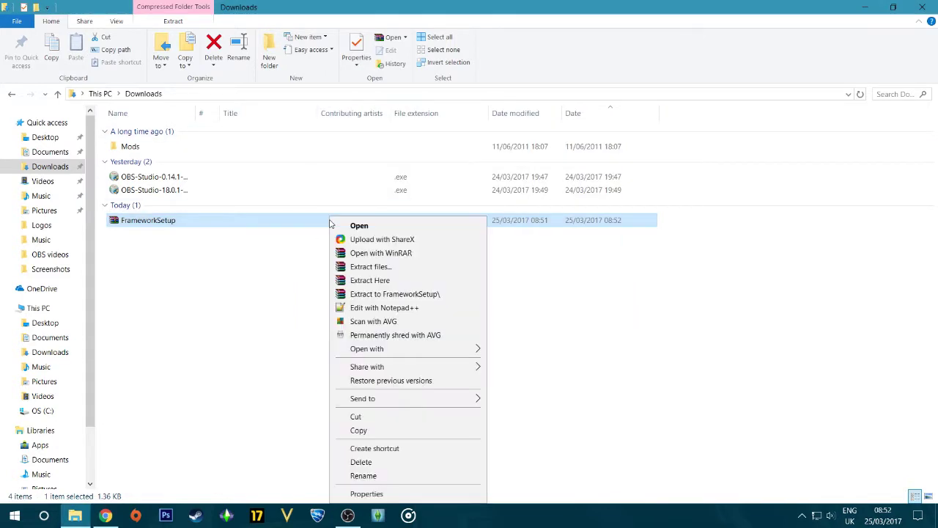
left_click(375, 283)
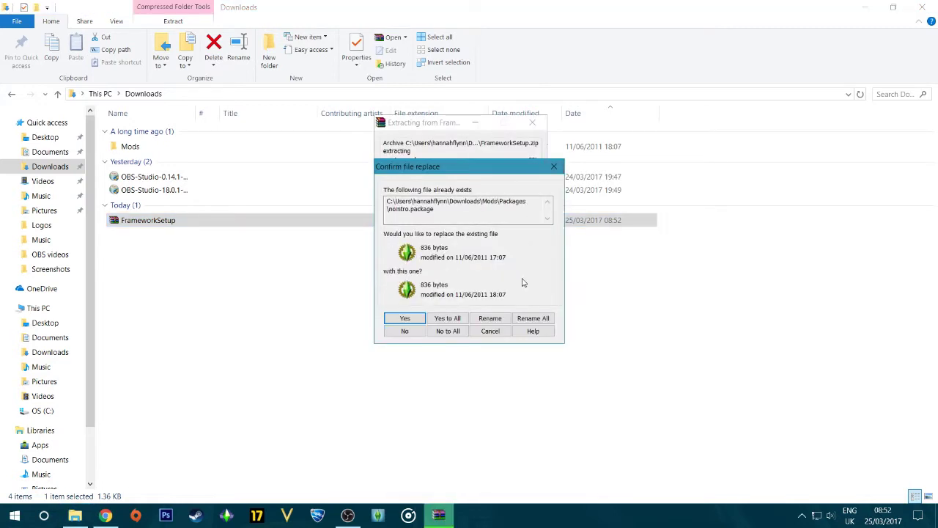
left_click(456, 331)
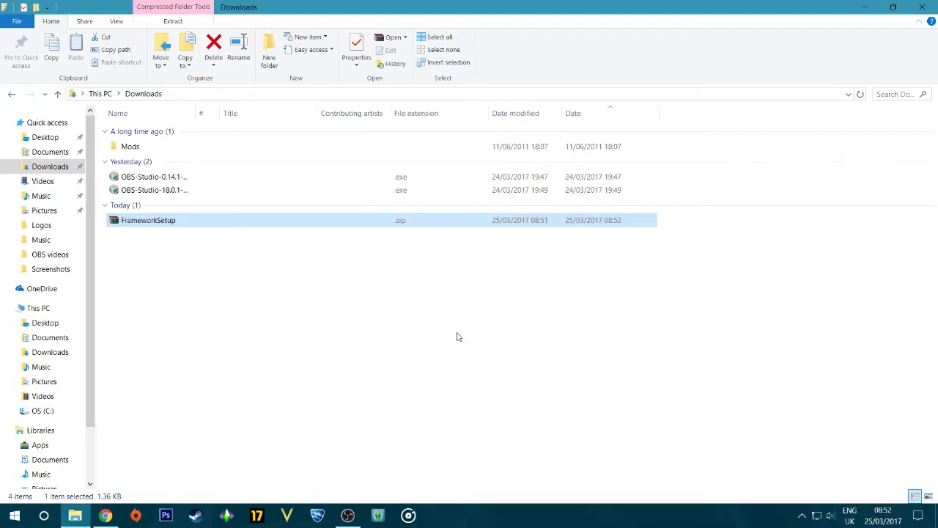
right_click(379, 228)
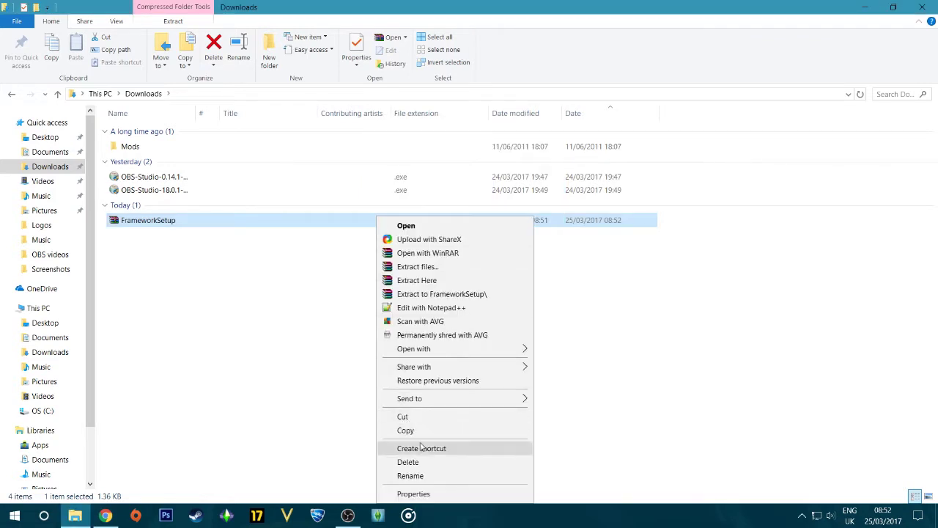
left_click(408, 462)
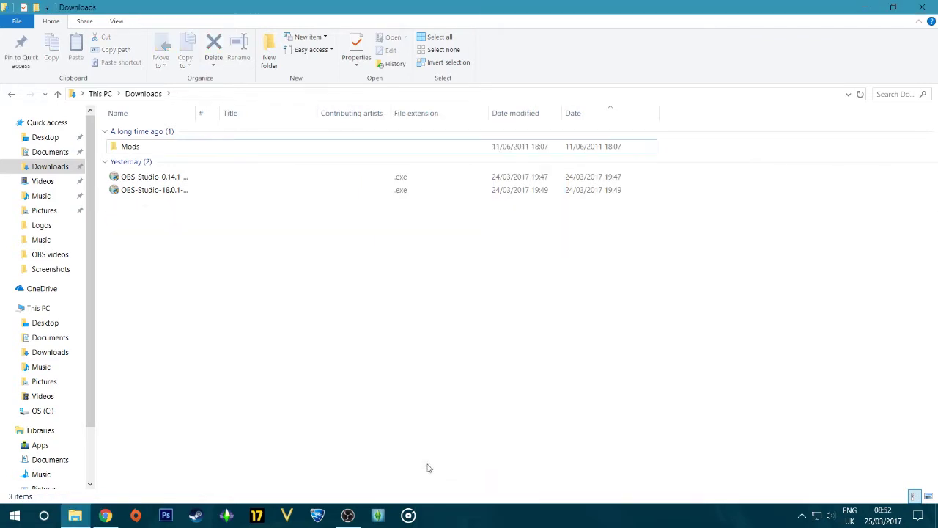
Look inside Downloads\Mods and its Packages folder, then navigate back out.
left_click(198, 145)
double_click(197, 144)
left_click(197, 144)
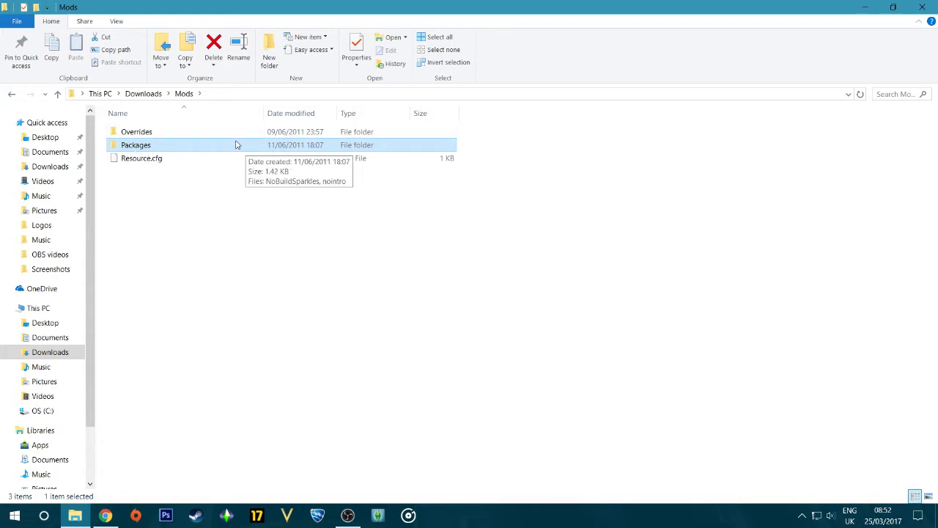
double_click(174, 152)
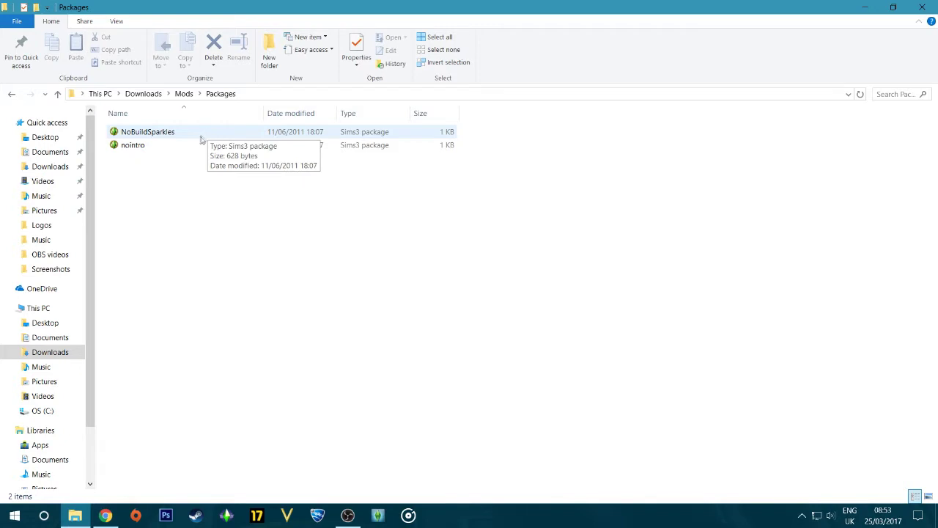
left_click(12, 94)
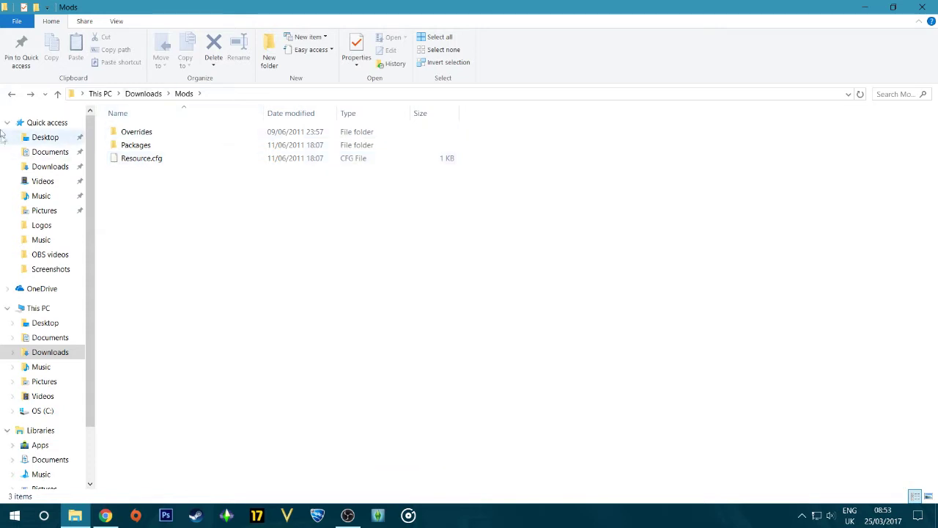
left_click(11, 95)
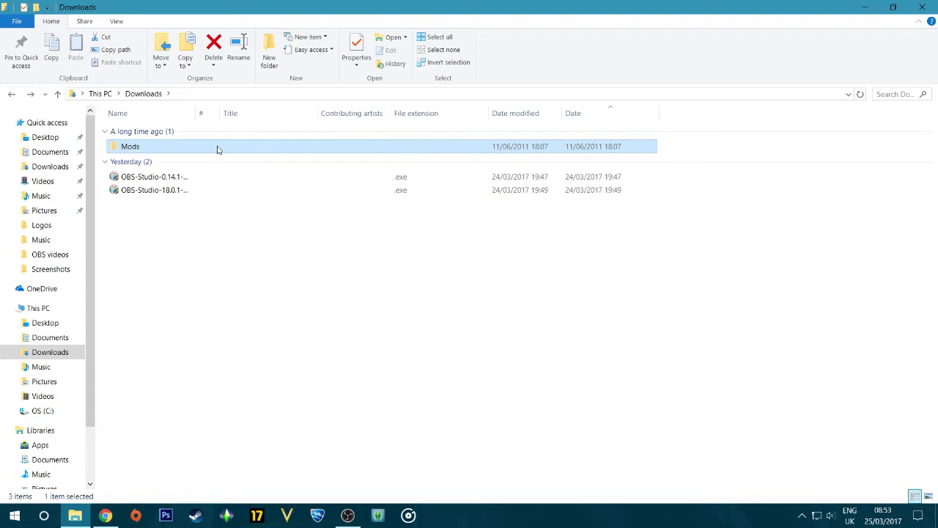
Cut the Mods folder from Downloads and open Documents\Electronic Arts\The Sims 3.
right_click(217, 150)
left_click(241, 416)
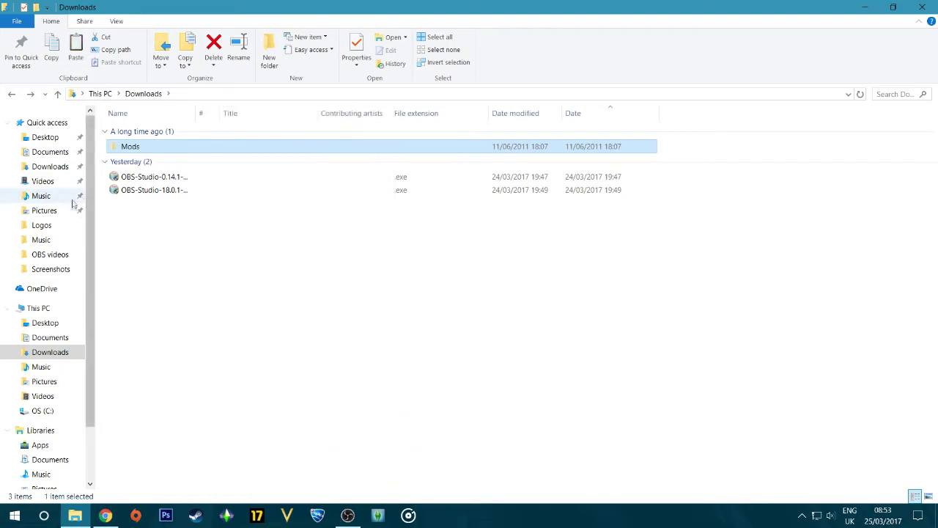
left_click(48, 152)
double_click(194, 217)
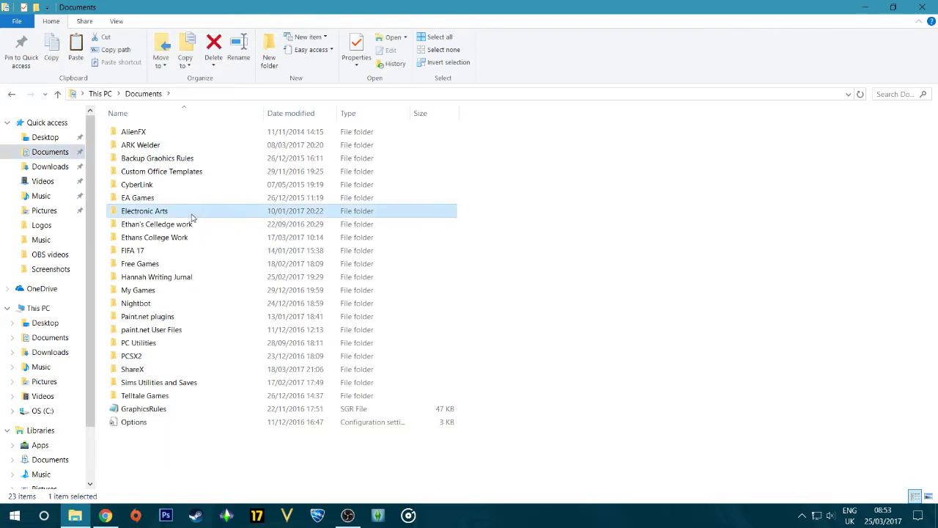
double_click(215, 136)
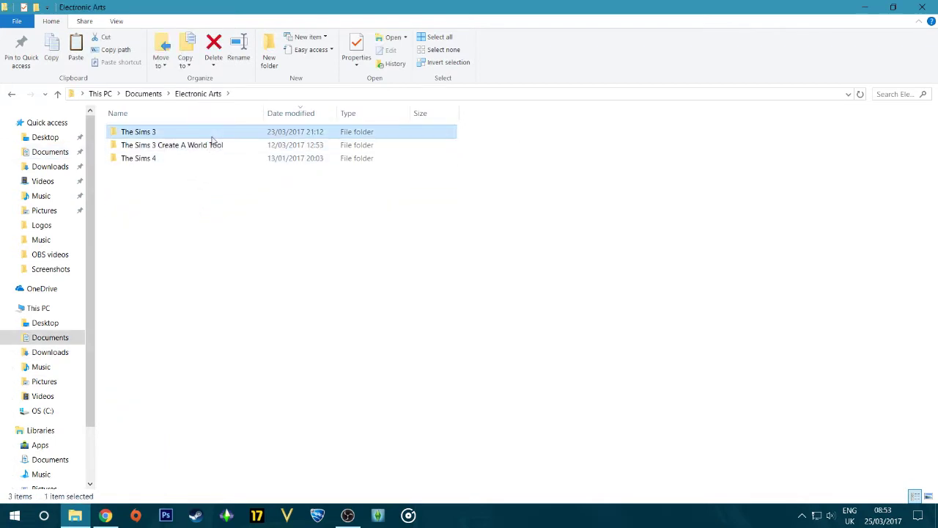
right_click(620, 256)
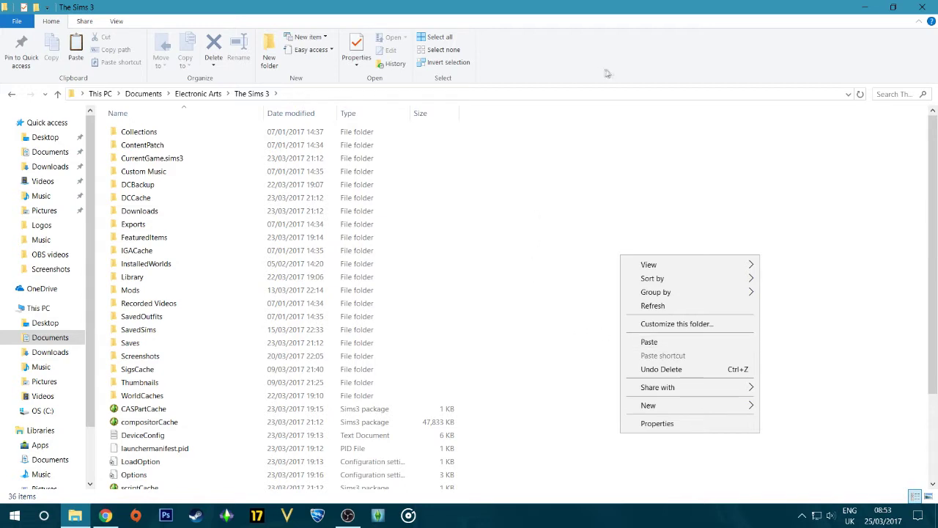
left_click(640, 36)
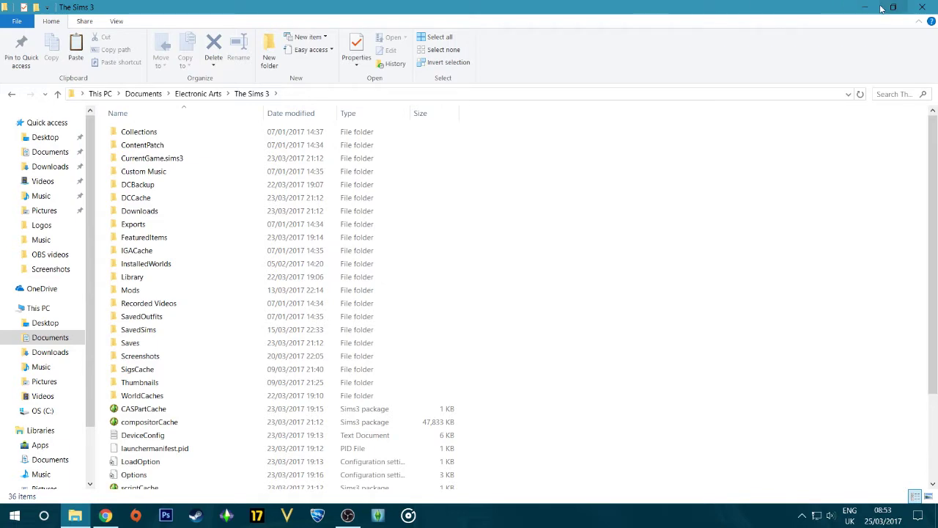
left_click(284, 290)
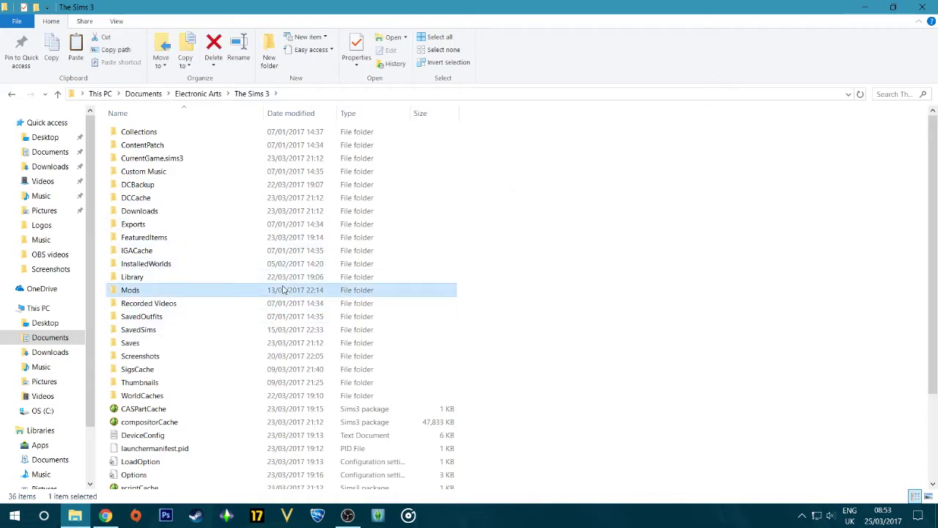
double_click(284, 290)
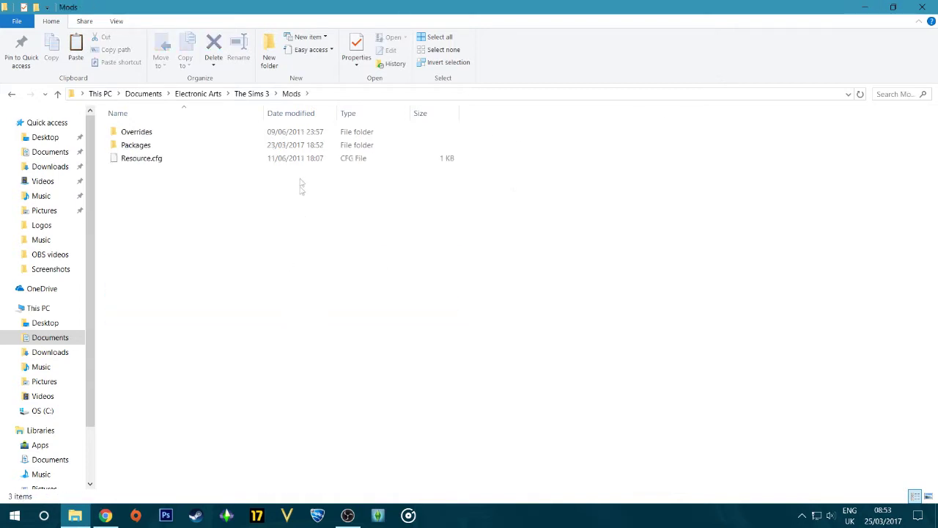
left_click(300, 145)
double_click(301, 145)
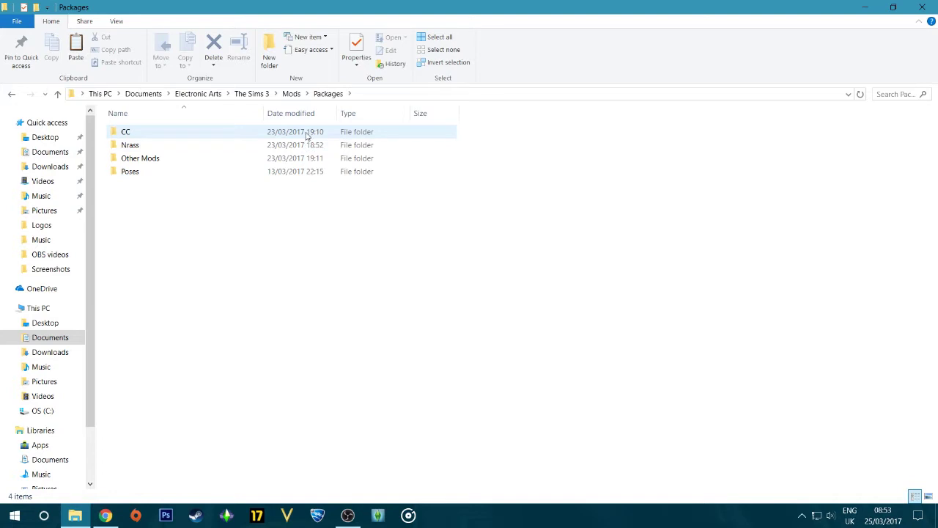
left_click(307, 135)
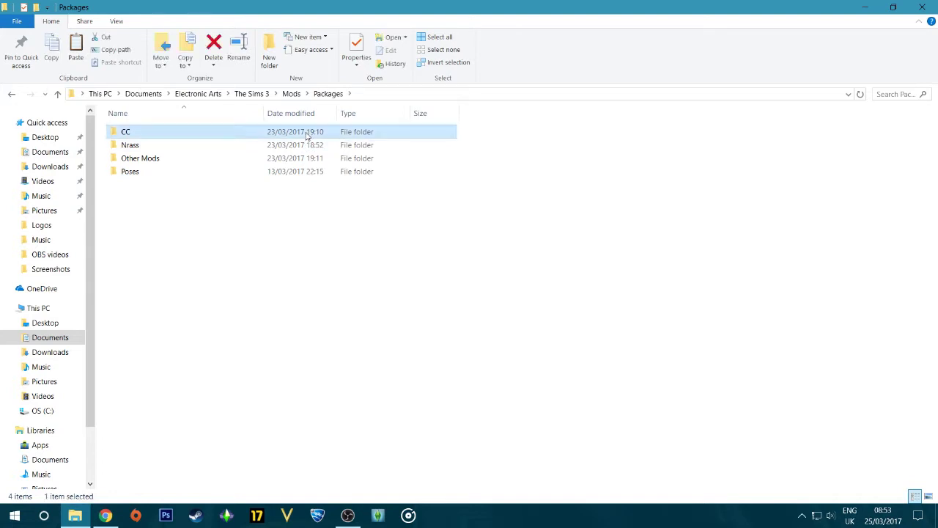
double_click(307, 136)
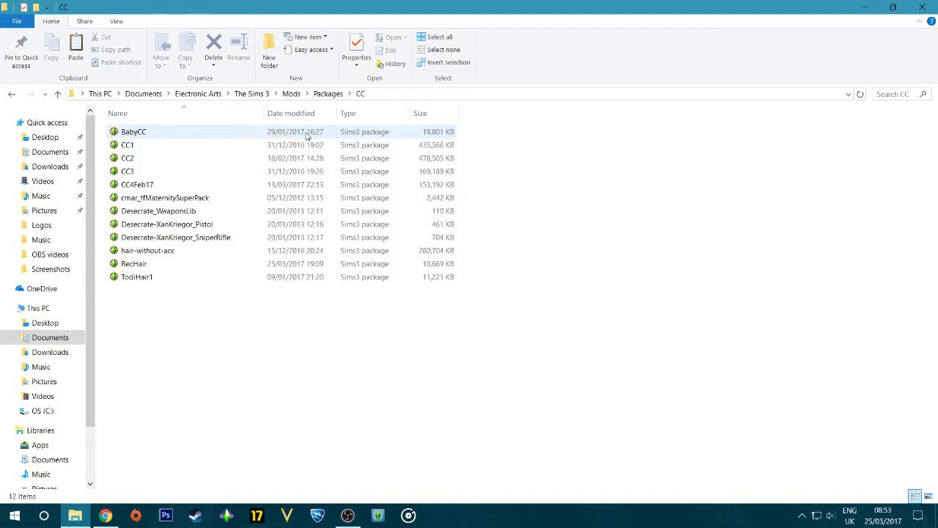
left_click(13, 96)
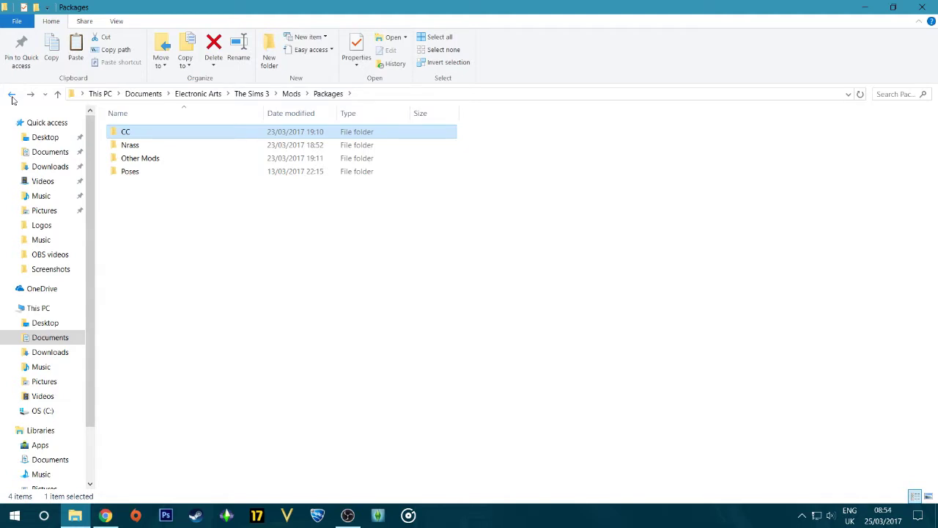
left_click(29, 96)
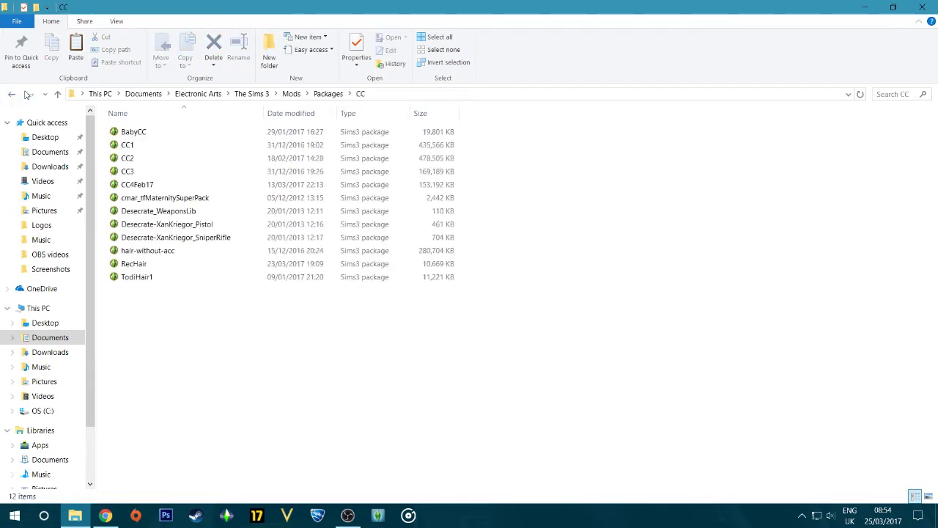
left_click(12, 95)
left_click(11, 95)
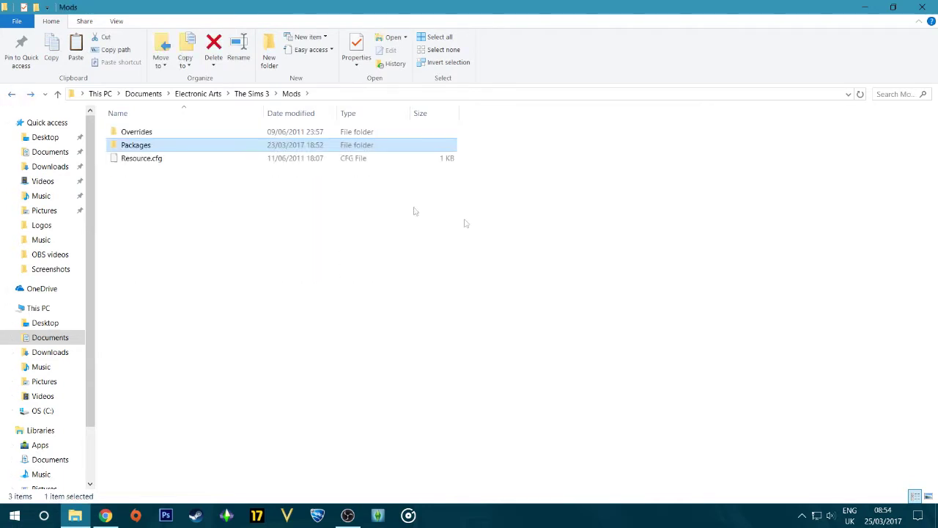
left_click(12, 95)
Select CASPartCache, compositorCache, scriptCache, simCompositorCache, socialCache and both script error logs.
left_click(535, 216)
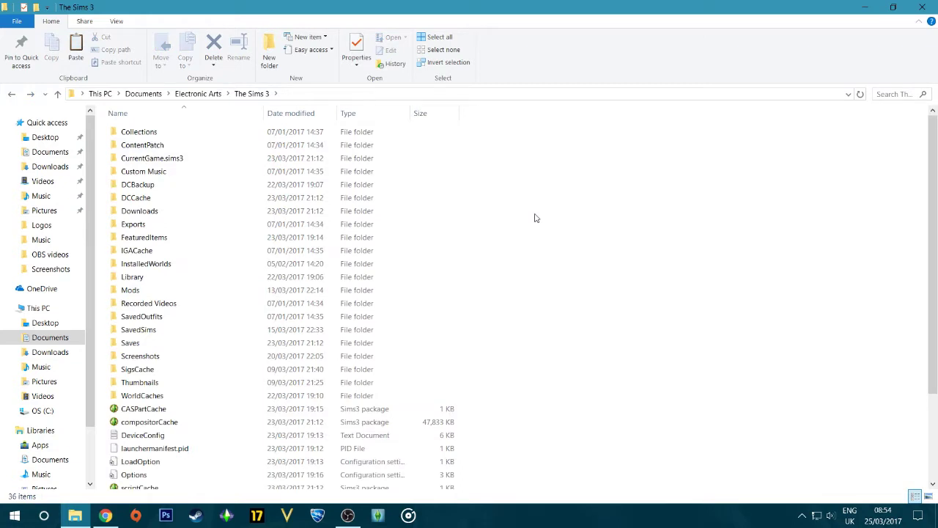
scroll(282, 356, "down", 3)
left_click(284, 298)
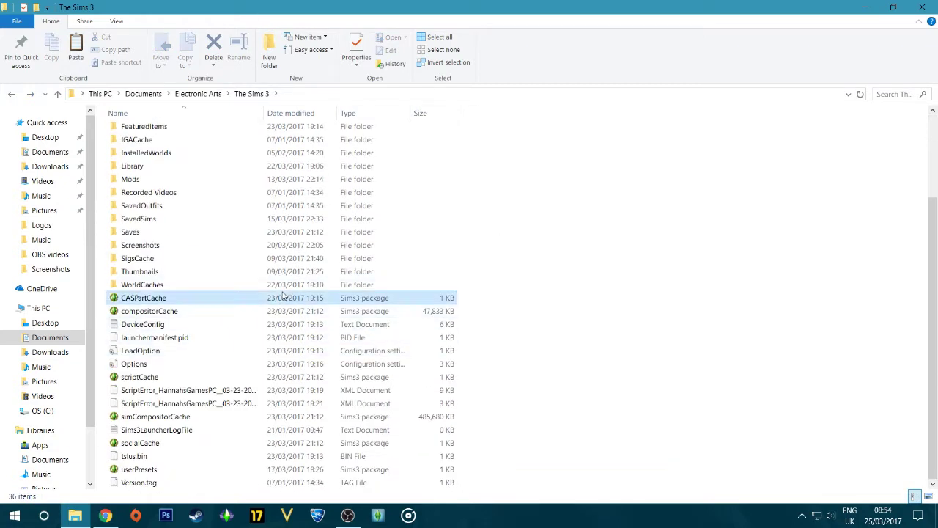
left_click(259, 311, "ctrl")
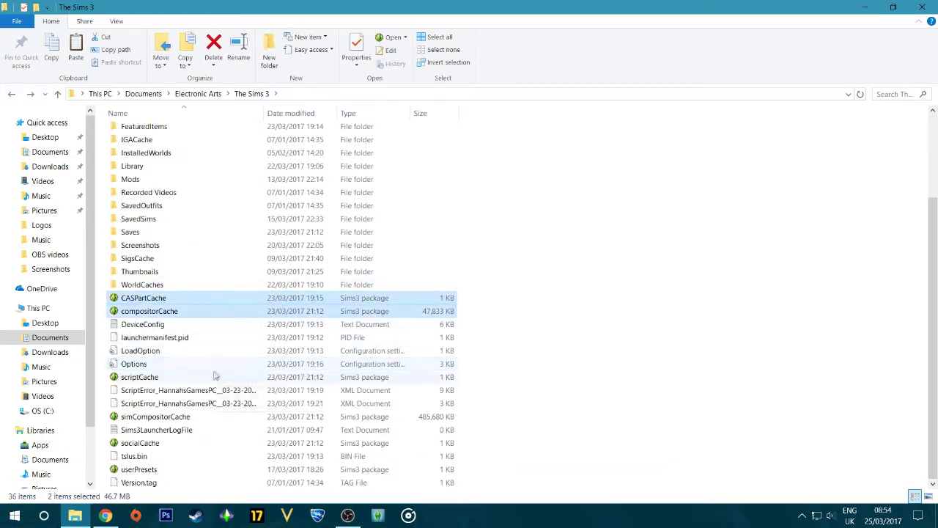
left_click(208, 377, "ctrl")
left_click(189, 390, "ctrl")
left_click(188, 404, "ctrl")
left_click(194, 416, "ctrl")
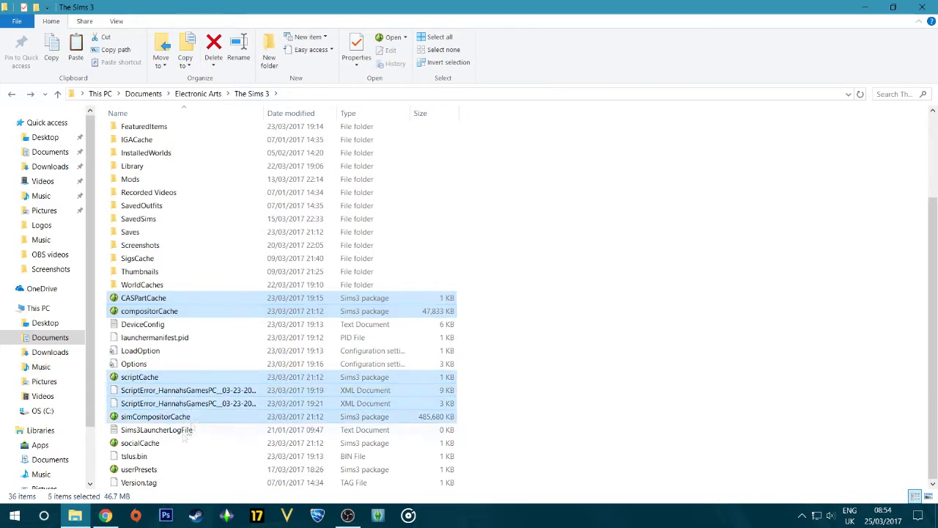
left_click(180, 445, "ctrl")
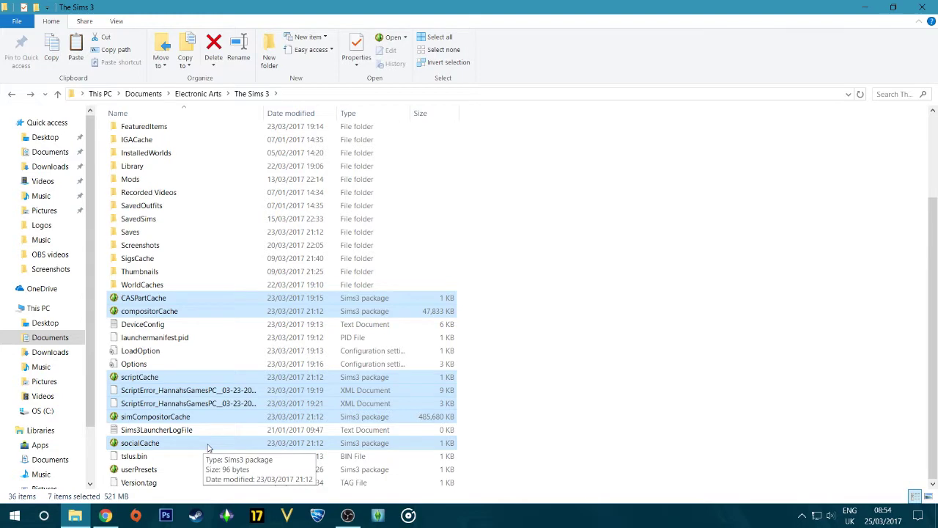
Delete the seven selected files and close The Sims 3 folder window.
right_click(208, 446)
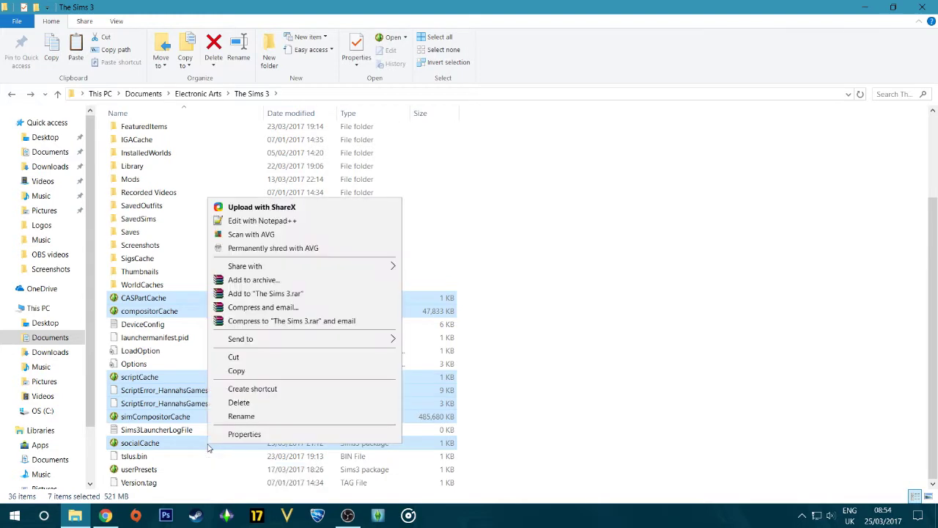
left_click(263, 405)
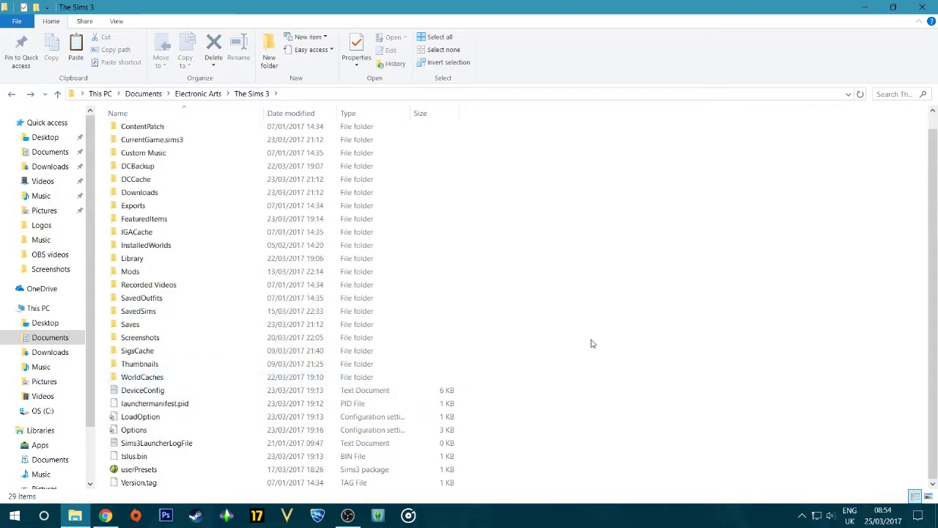
left_click(922, 7)
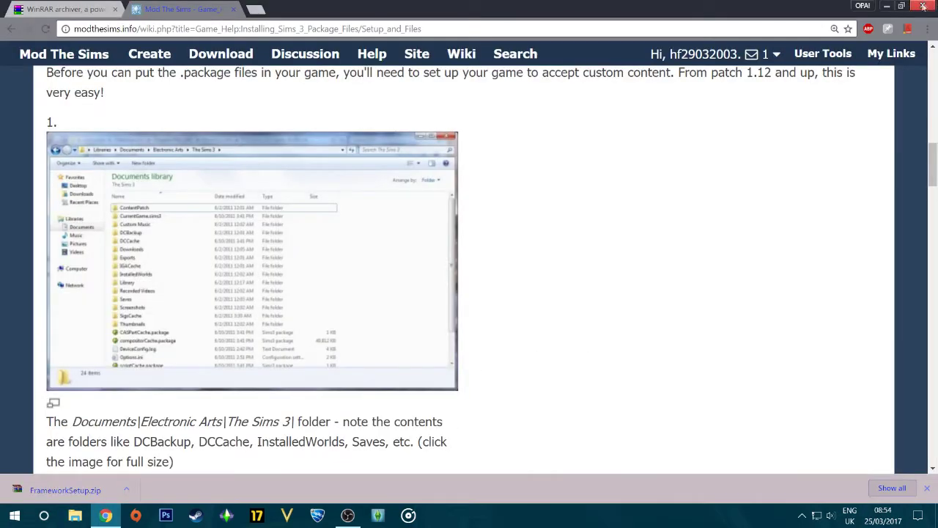
Minimize Chrome and permanently delete the 8 items in the Recycle Bin.
left_click(886, 5)
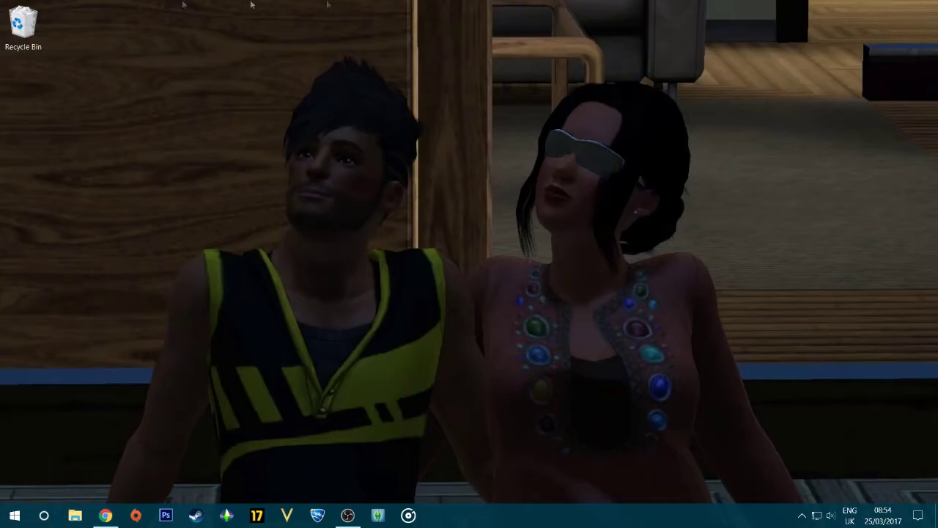
right_click(21, 36)
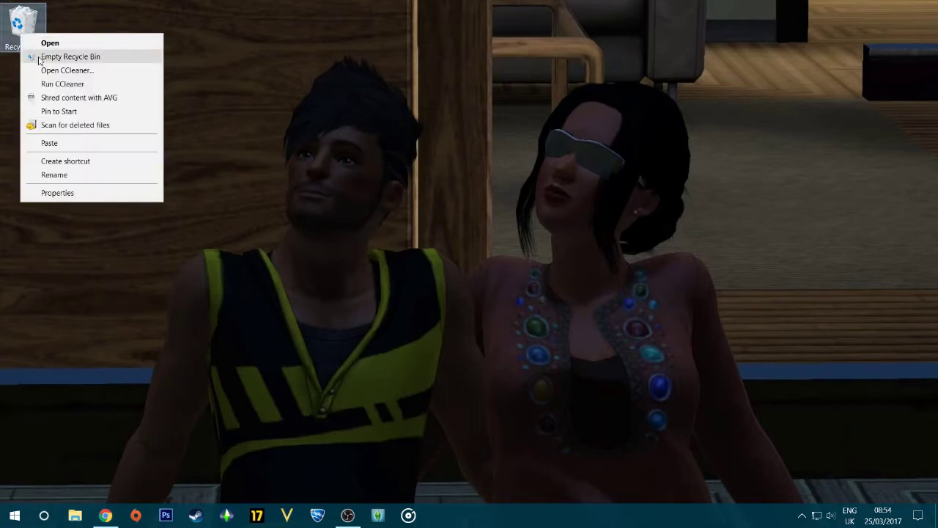
left_click(39, 60)
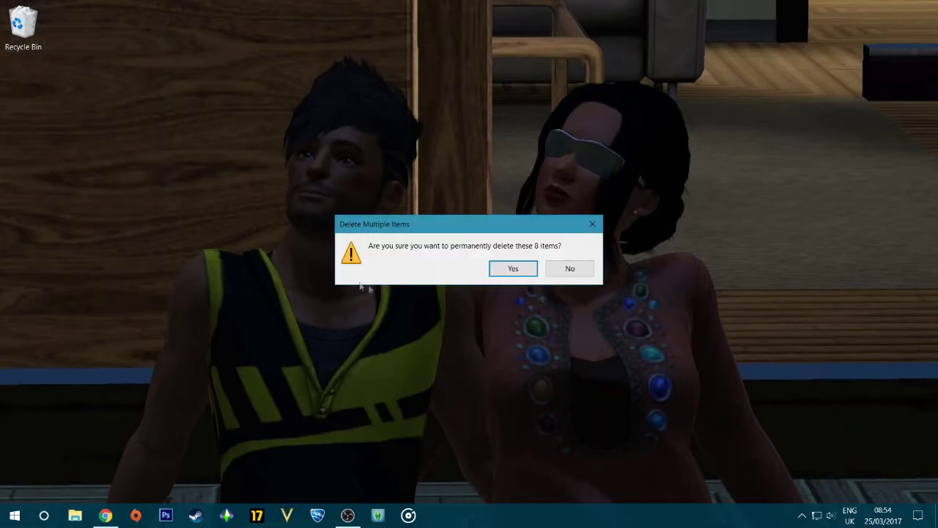
left_click(508, 269)
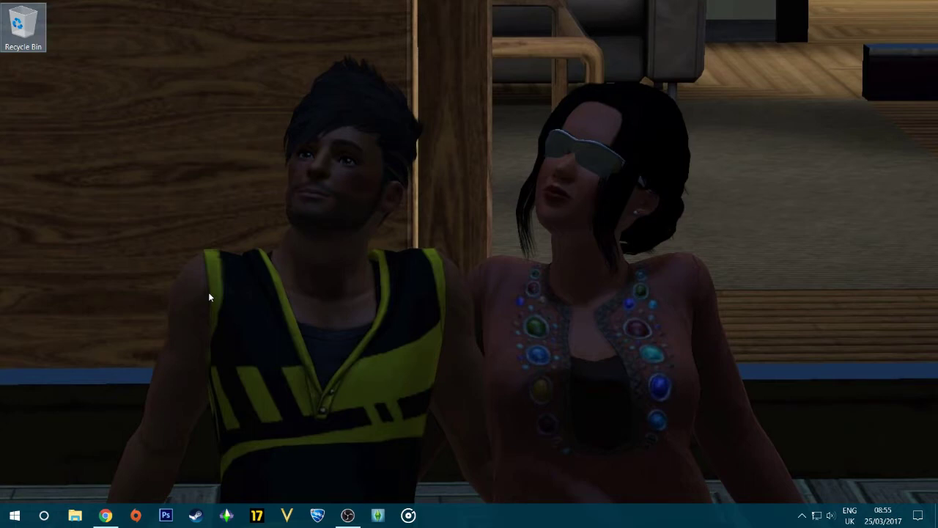
Return to Chrome and scroll through the HomeOpener page's versions table and mods list.
key("alt+Tab")
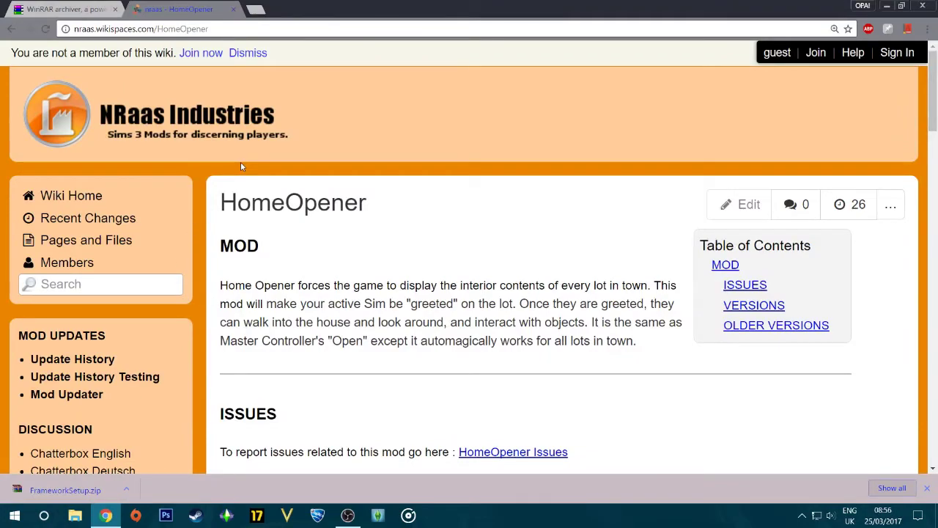
scroll(234, 172, "down", 3)
scroll(246, 165, "up", 3)
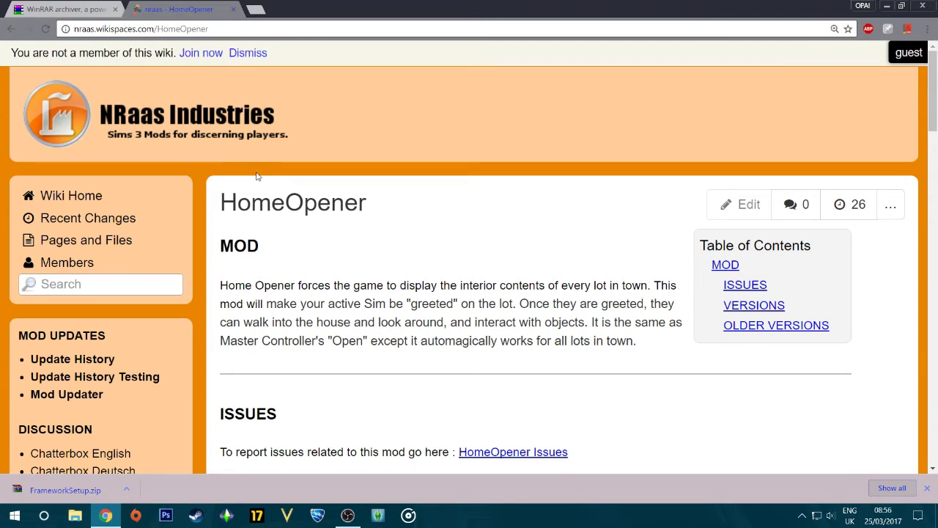
scroll(257, 176, "down", 3)
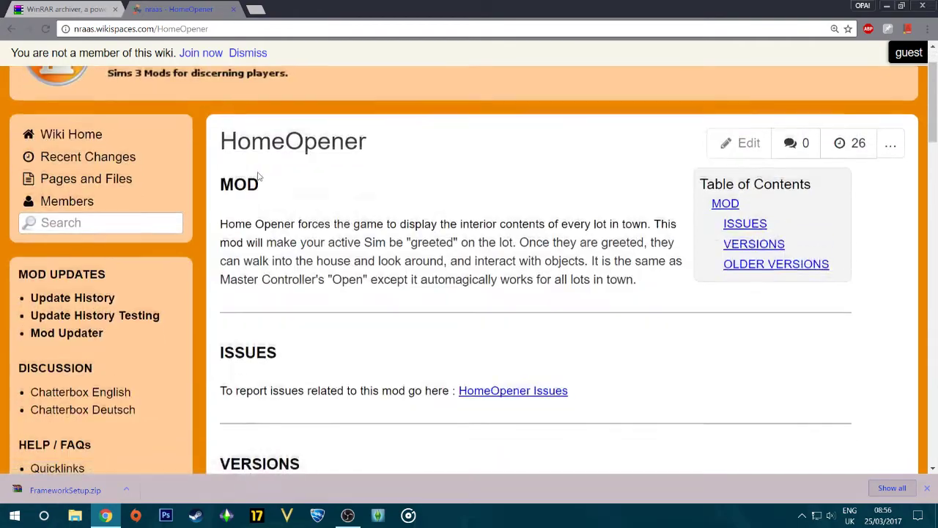
scroll(258, 176, "up", 2)
scroll(258, 176, "up", 1)
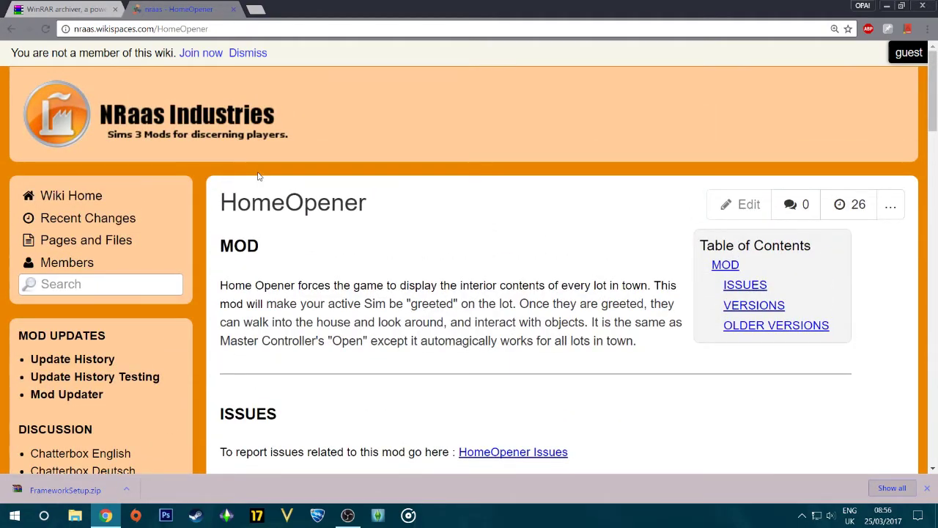
scroll(257, 177, "down", 2)
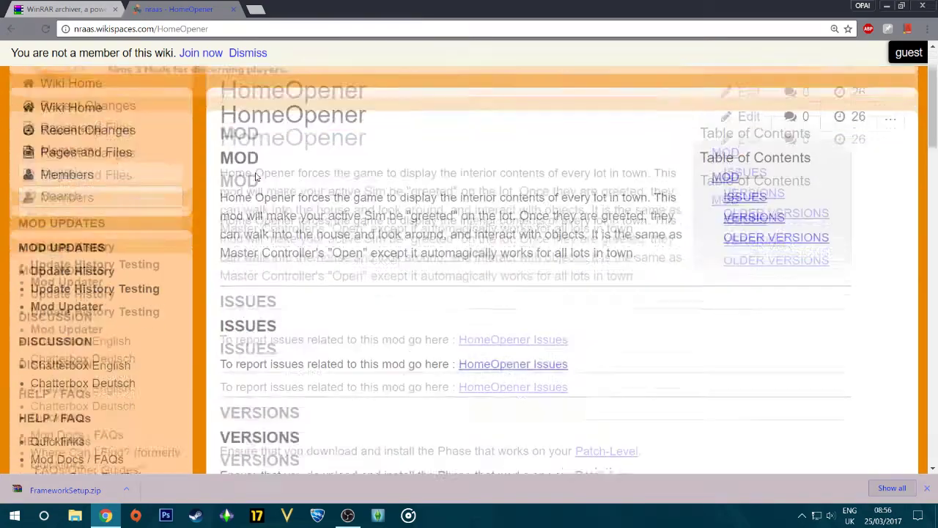
scroll(257, 177, "up", 2)
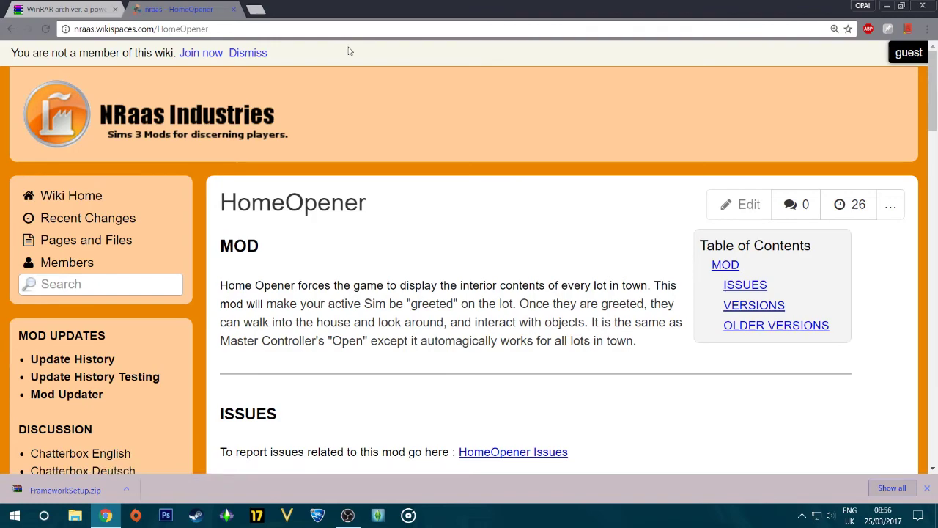
scroll(349, 51, "down", 2)
scroll(350, 51, "up", 2)
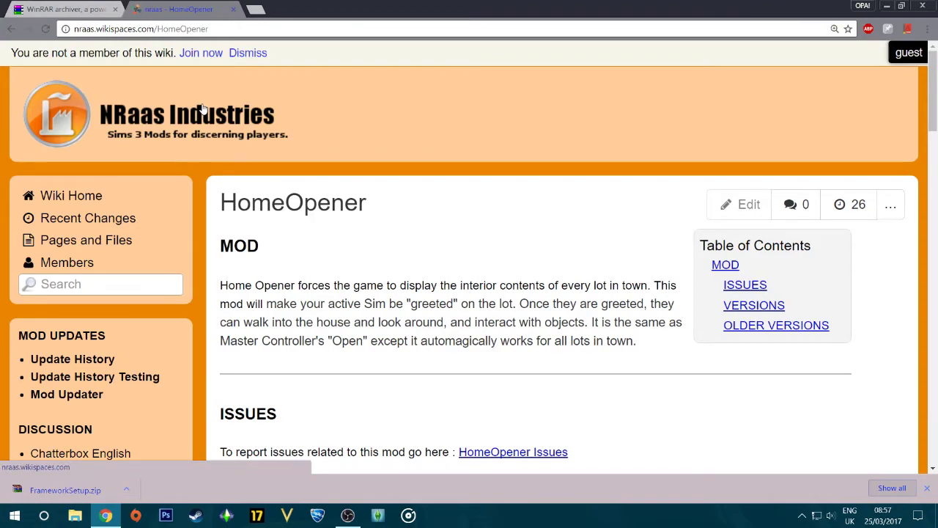
scroll(502, 74, "down", 15)
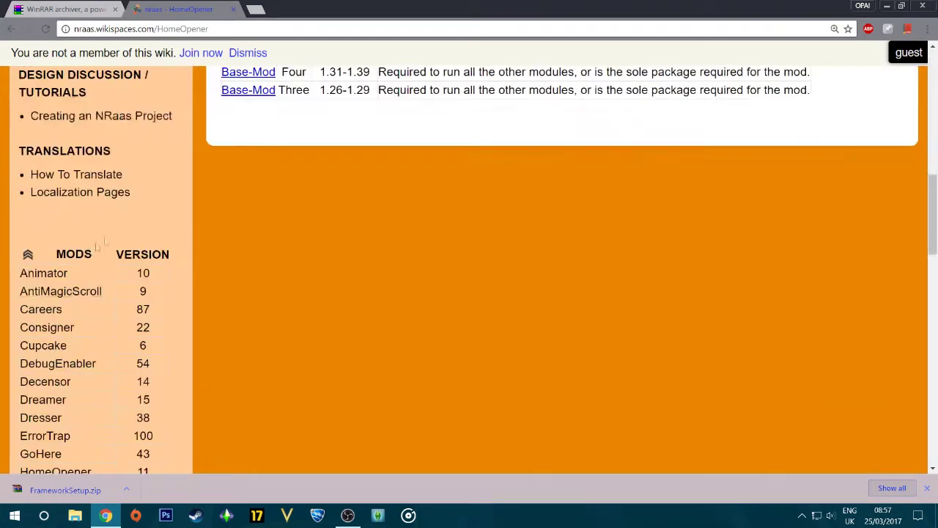
scroll(180, 308, "down", 2)
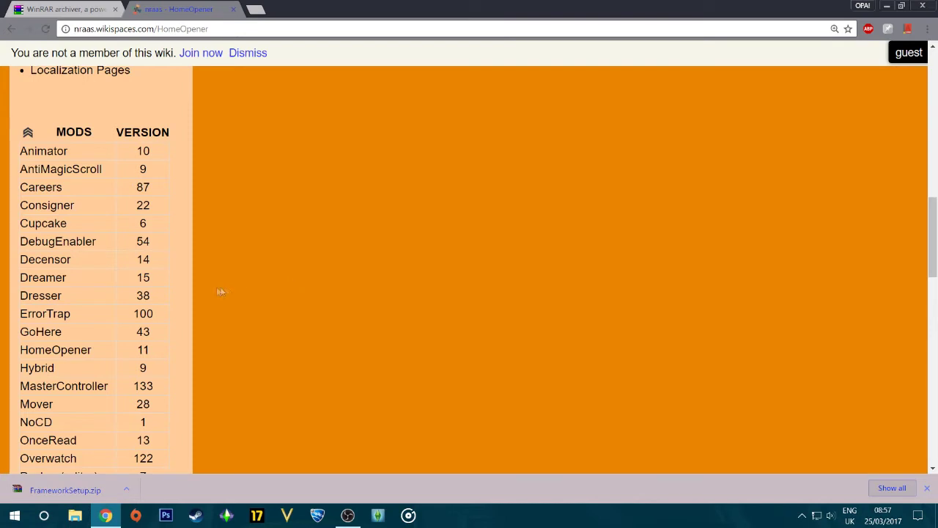
mouse_move(65, 325)
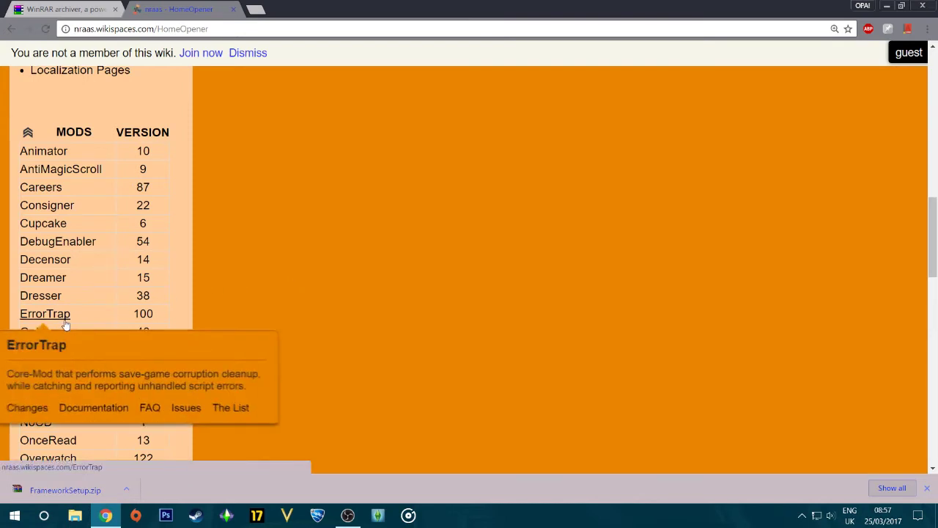
scroll(456, 307, "down", 1)
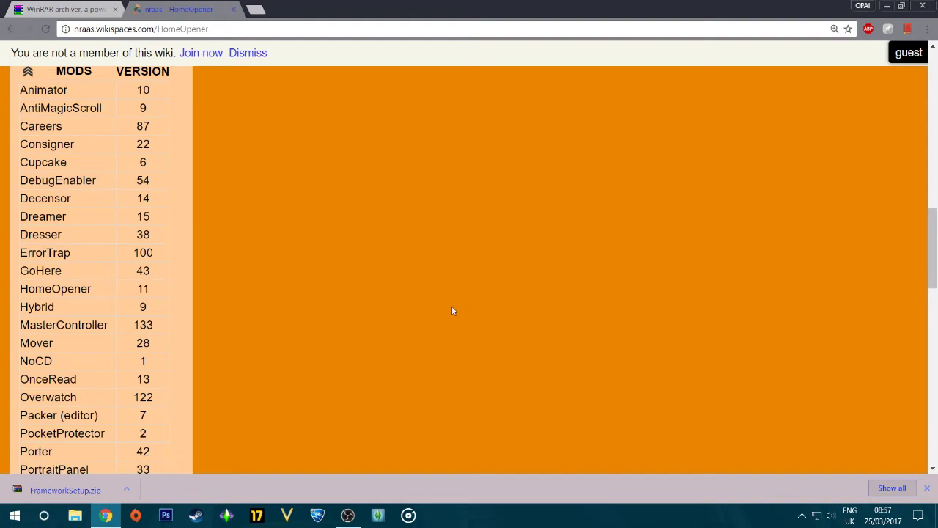
scroll(452, 307, "down", 2)
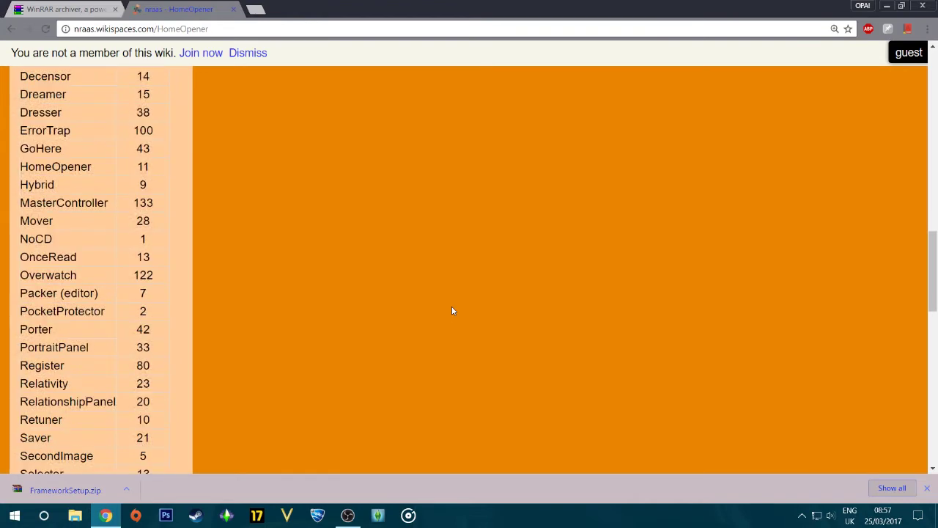
scroll(451, 311, "down", 1)
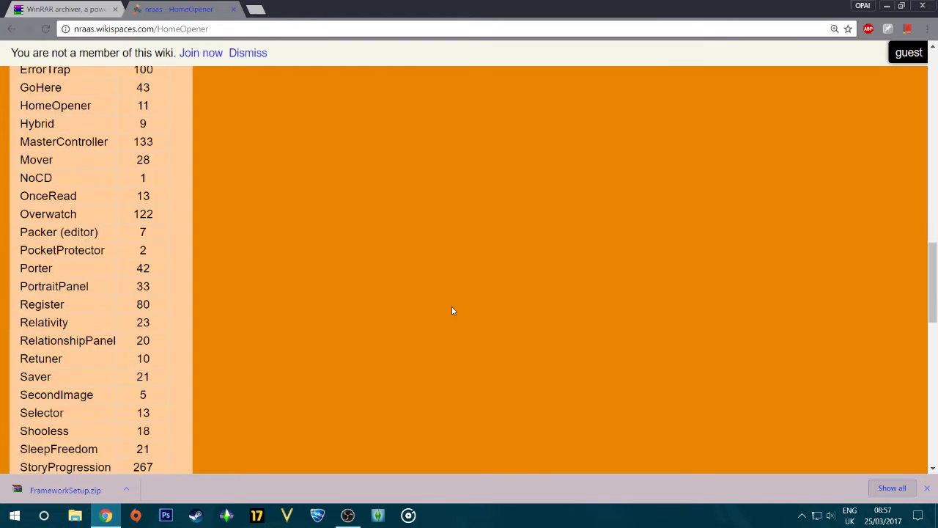
scroll(452, 311, "down", 2)
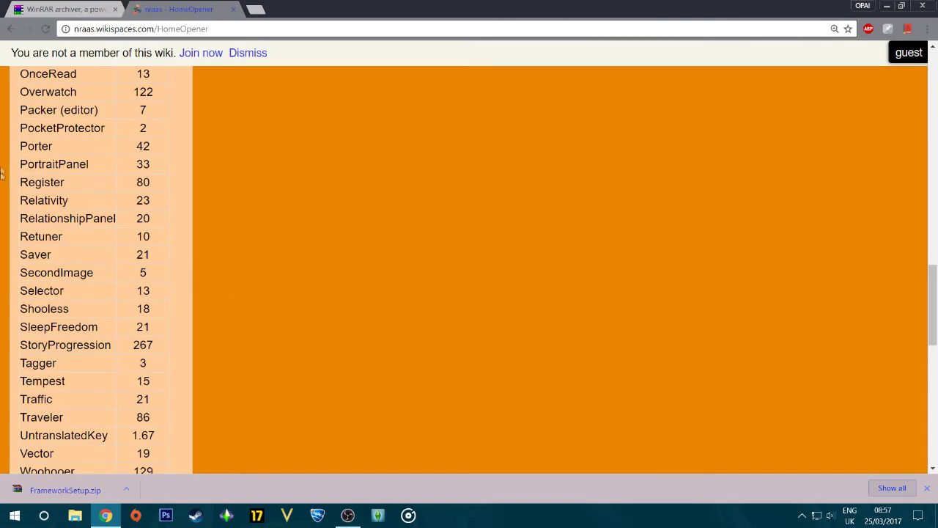
mouse_move(23, 211)
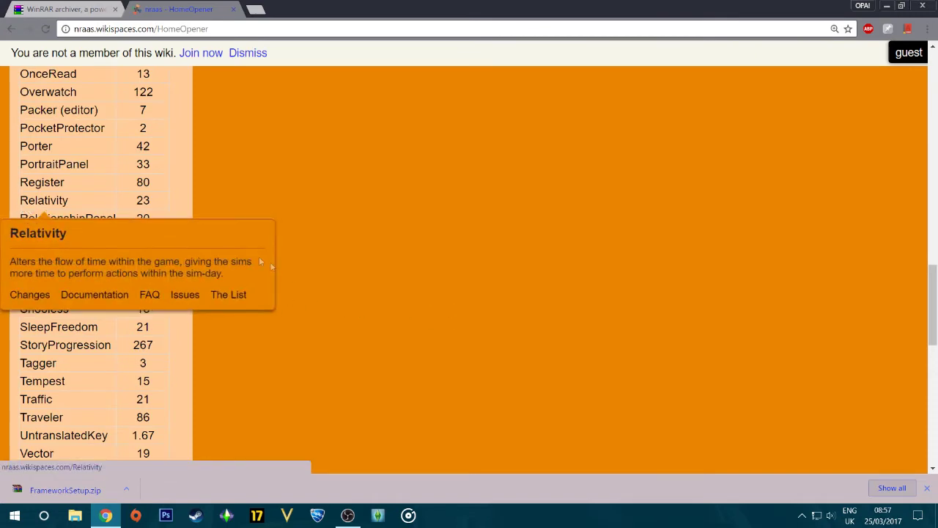
scroll(313, 287, "down", 1)
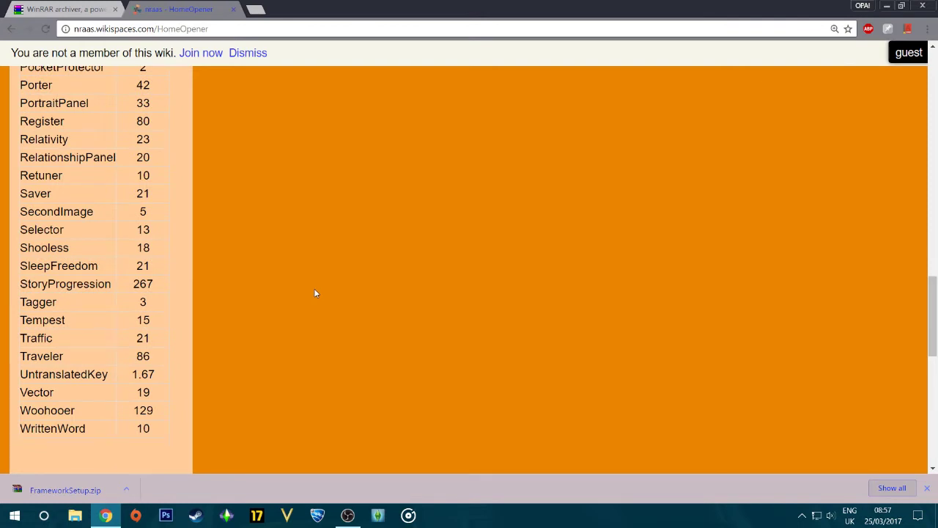
scroll(315, 289, "up", 20)
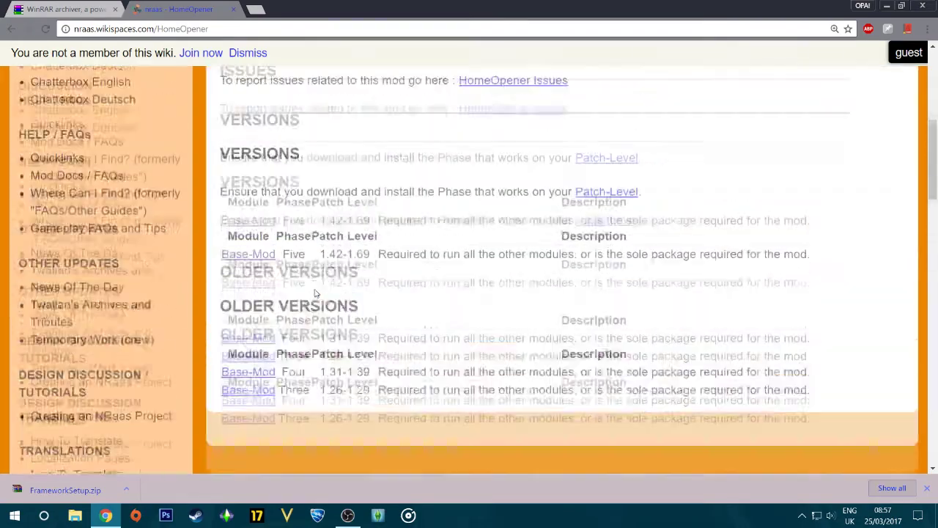
scroll(316, 293, "down", 1)
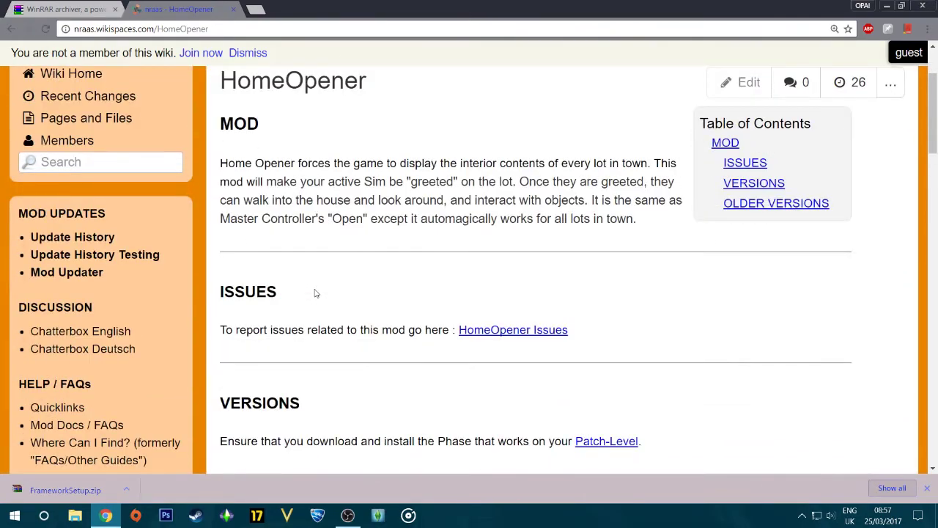
scroll(314, 293, "down", 3)
scroll(314, 293, "up", 3)
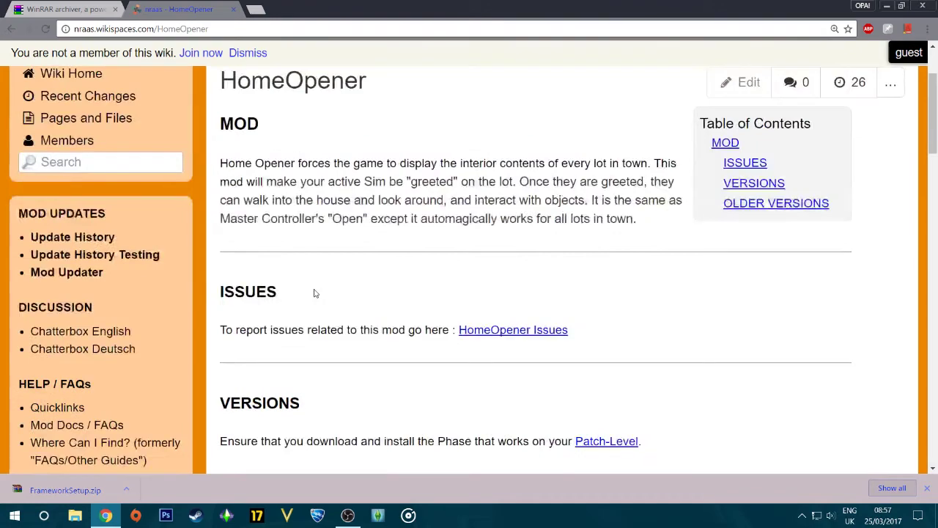